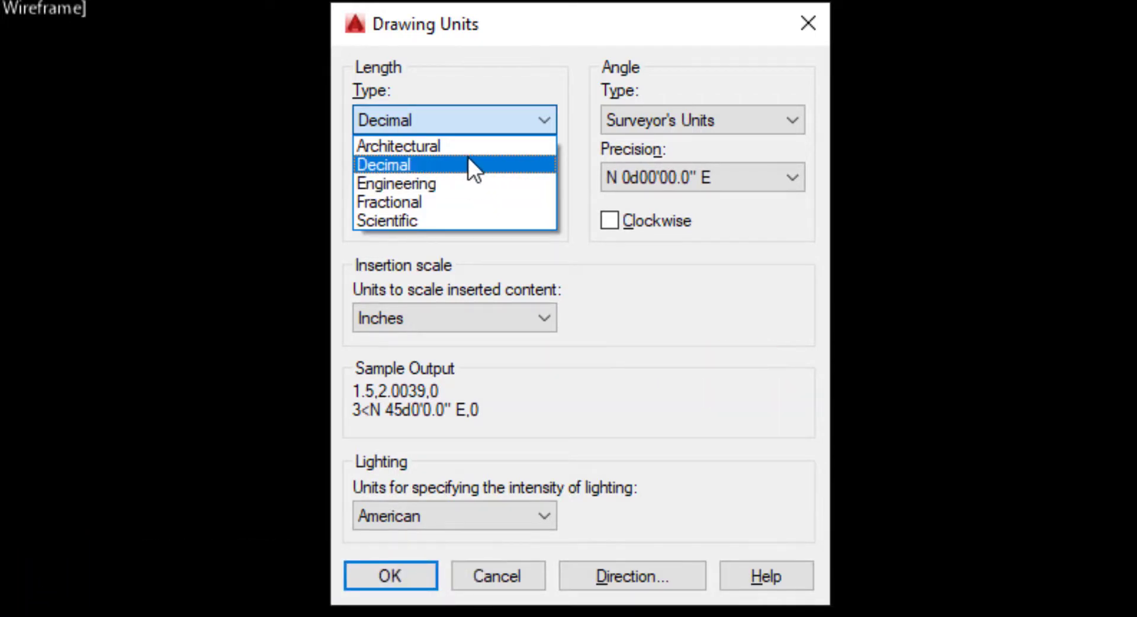
# Step: Configure the drawing's length units as Decimal with a precision of 0
pyautogui.click(506, 122)
pyautogui.click(491, 114)
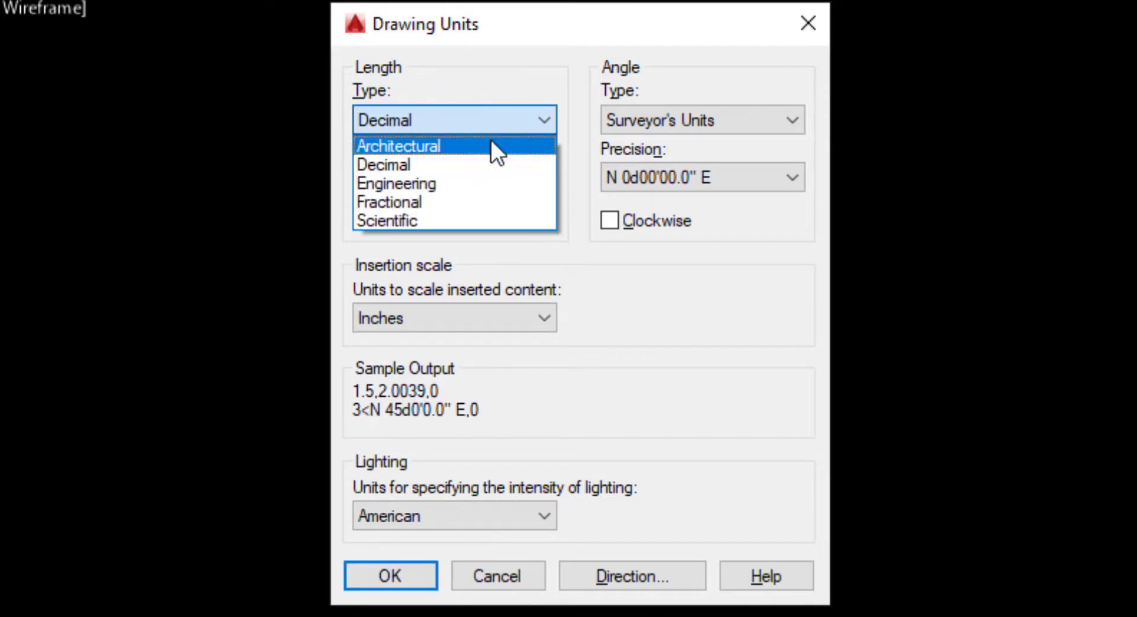
pyautogui.click(497, 81)
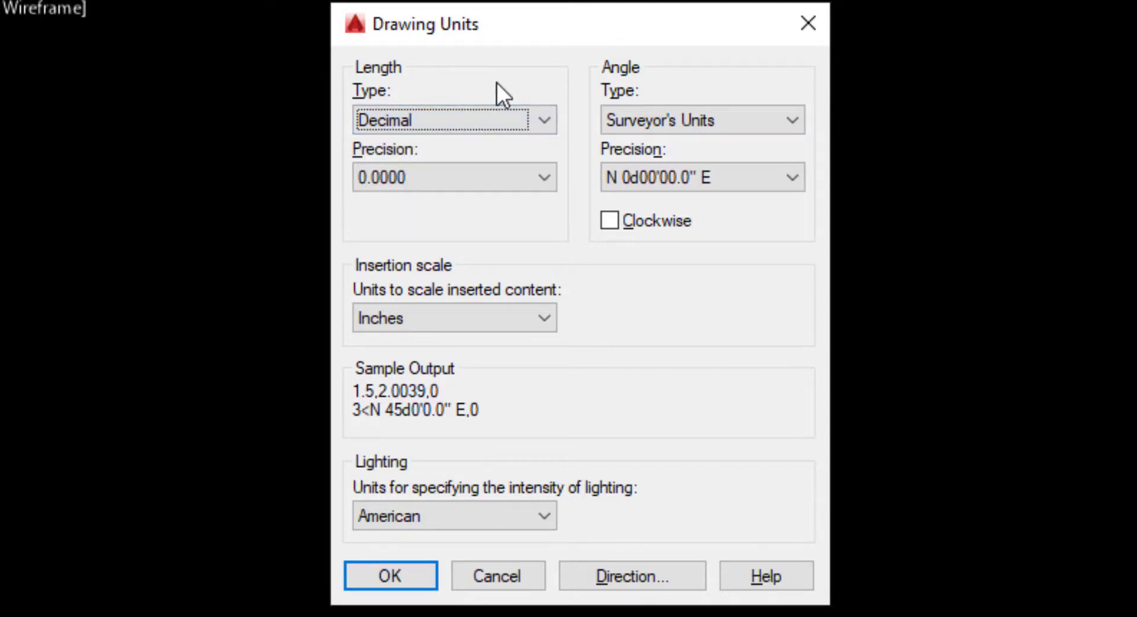
pyautogui.click(532, 169)
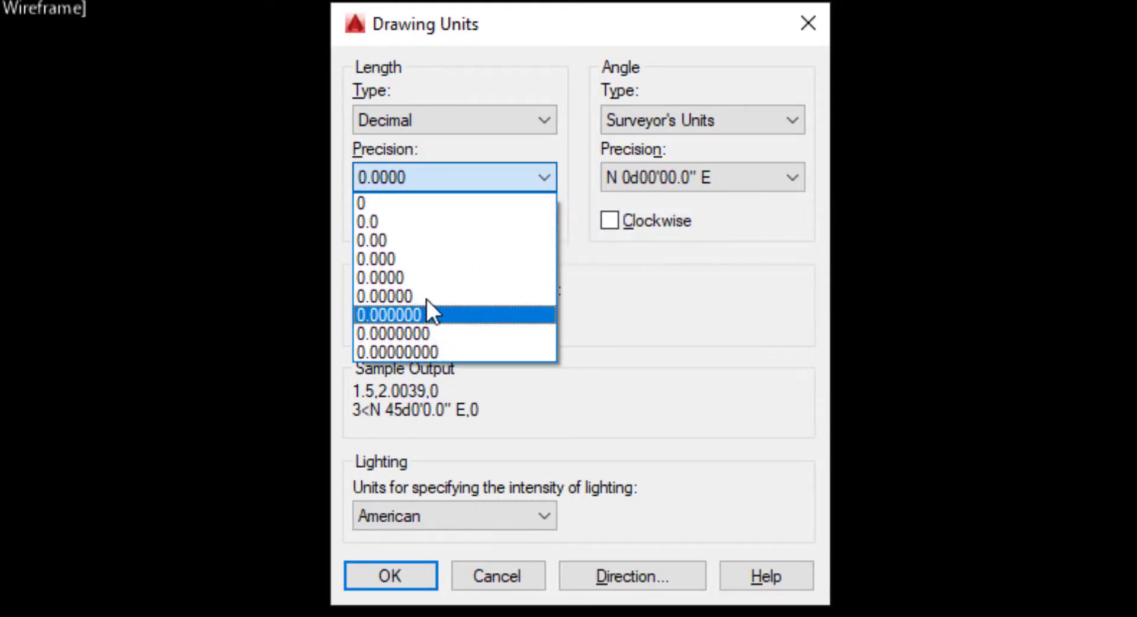
pyautogui.click(427, 208)
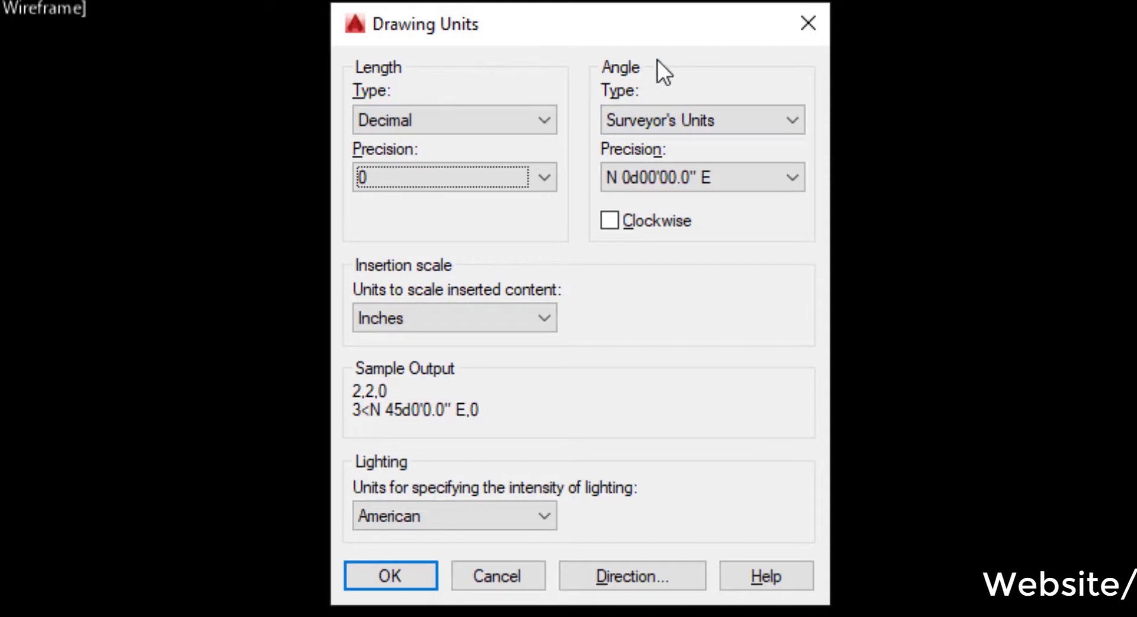
# Step: Set the angle type to Decimal Degrees, trying Deg/Min/Sec as an alternative along the way
pyautogui.click(751, 110)
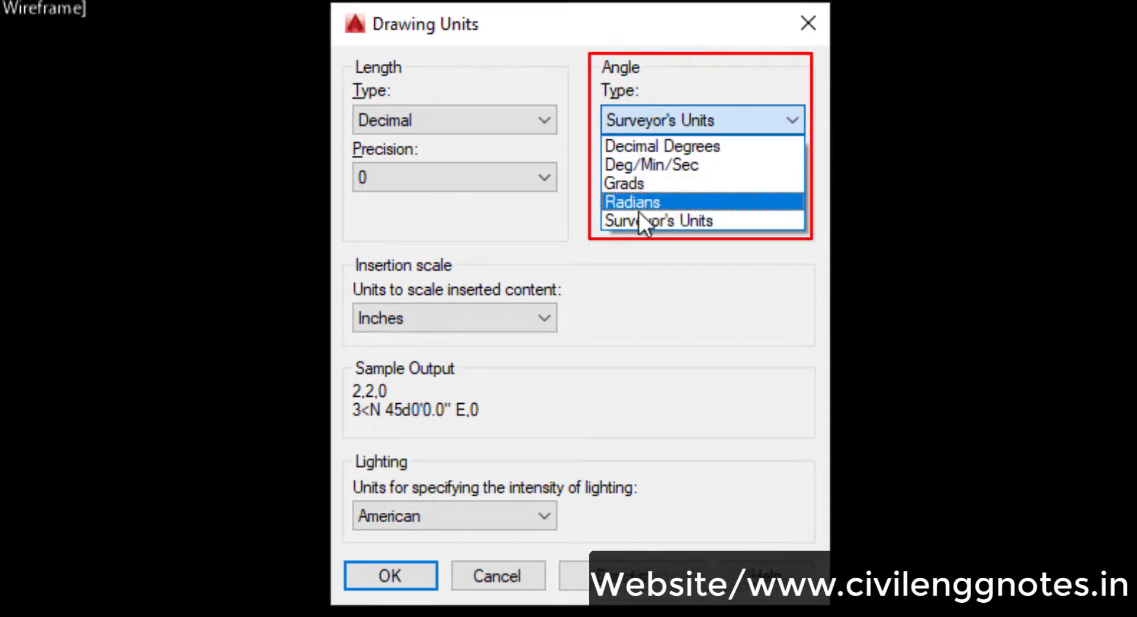
pyautogui.click(654, 146)
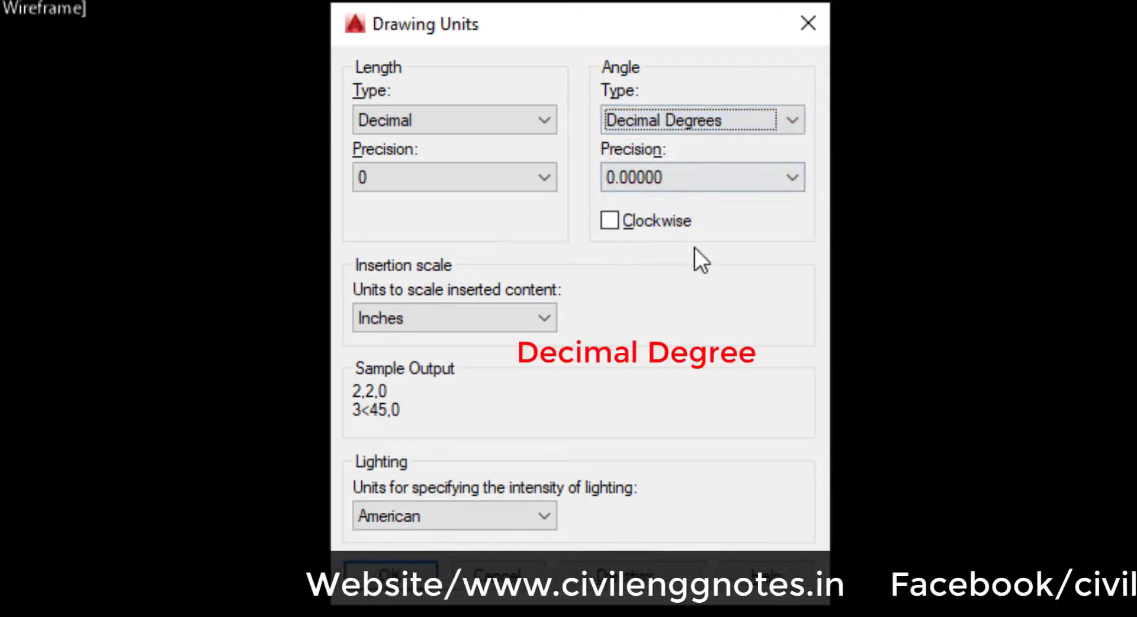
pyautogui.click(735, 120)
pyautogui.click(651, 166)
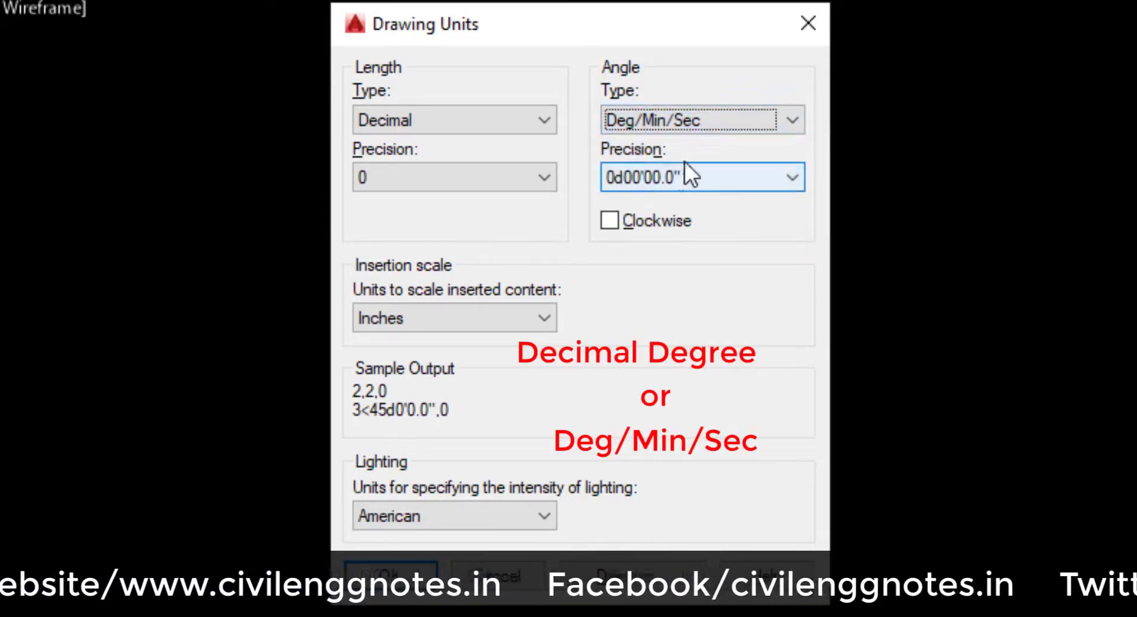
pyautogui.click(740, 121)
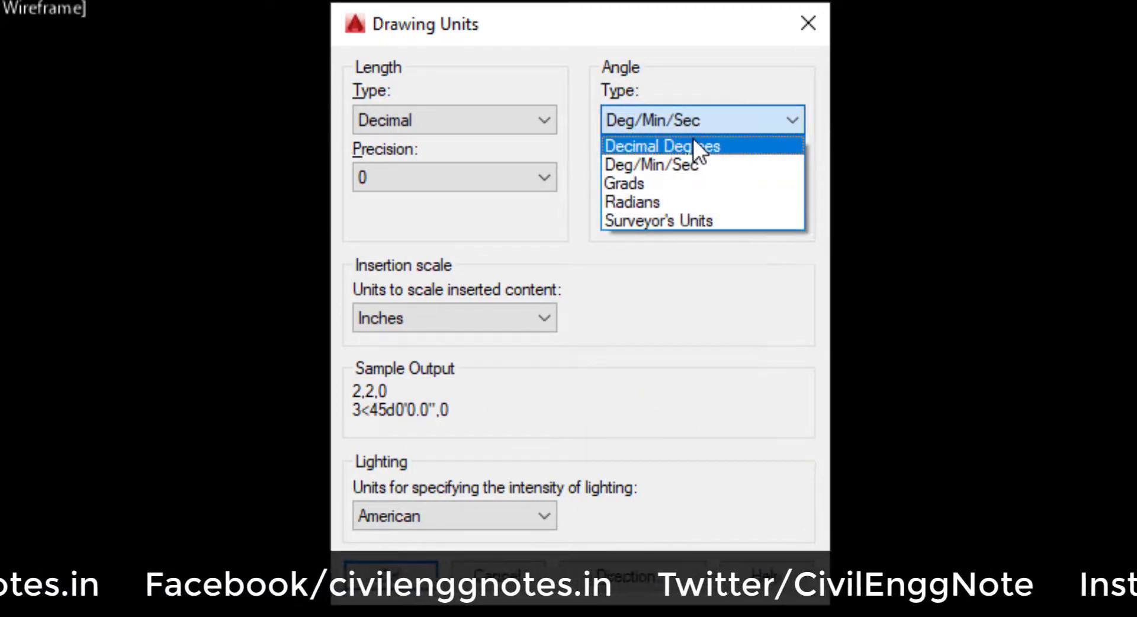
pyautogui.click(692, 145)
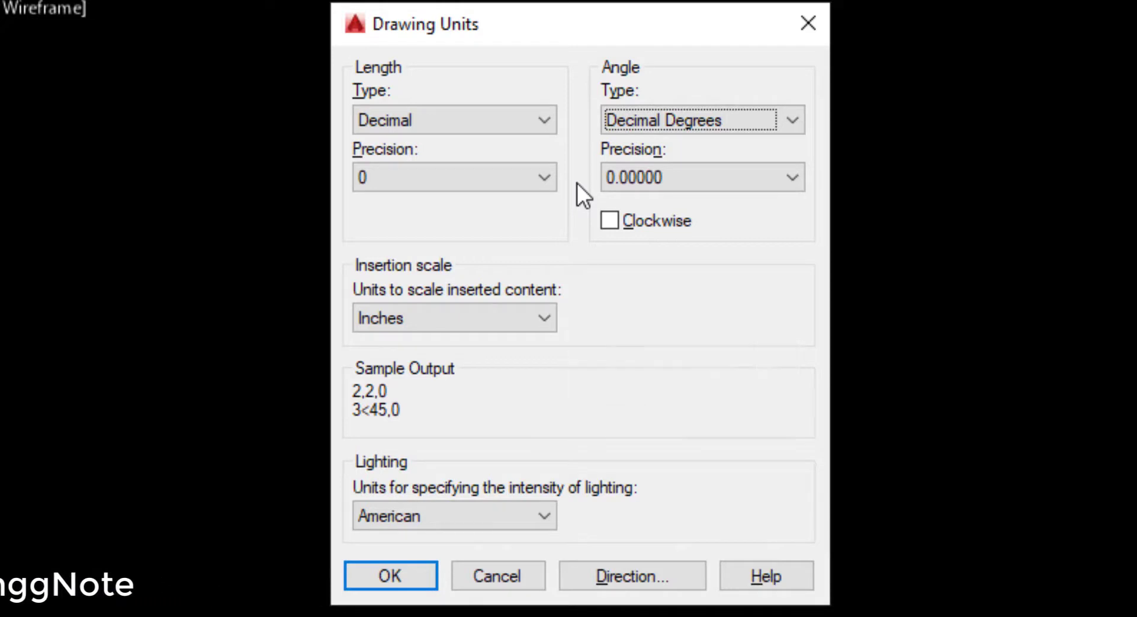
pyautogui.click(778, 111)
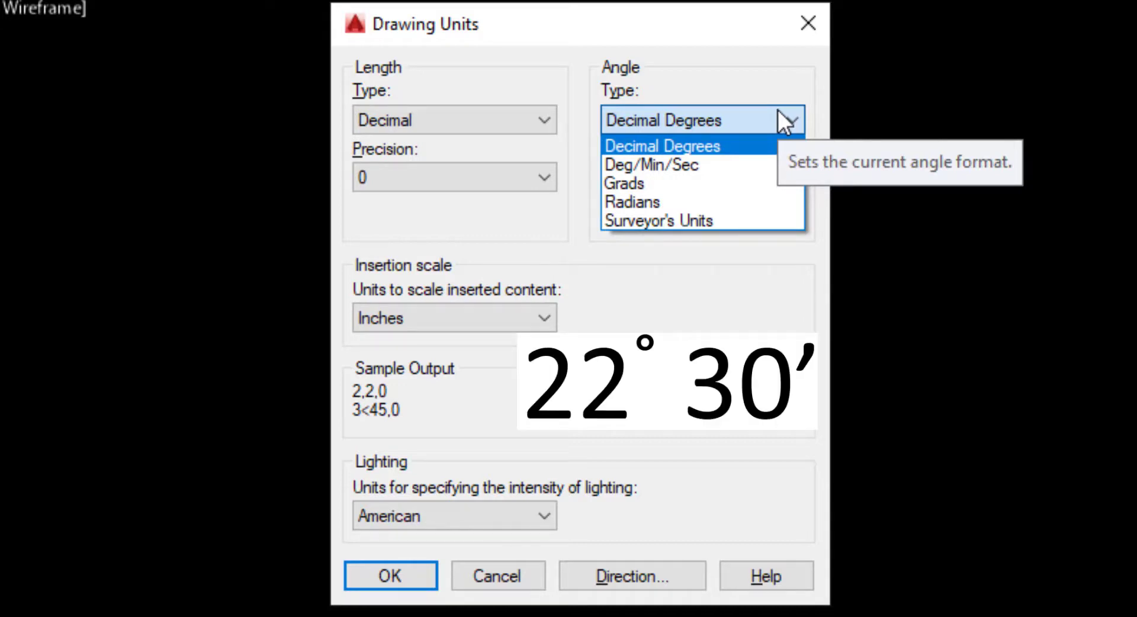
pyautogui.click(769, 73)
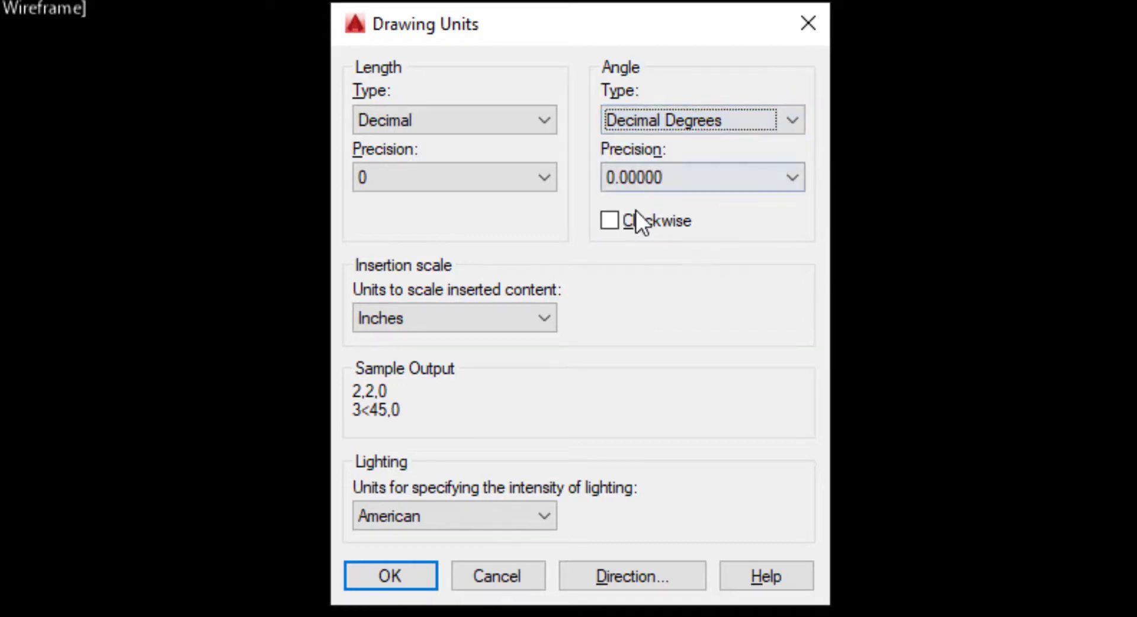
# Step: Set the angle precision to two decimal places (0.00)
pyautogui.click(744, 178)
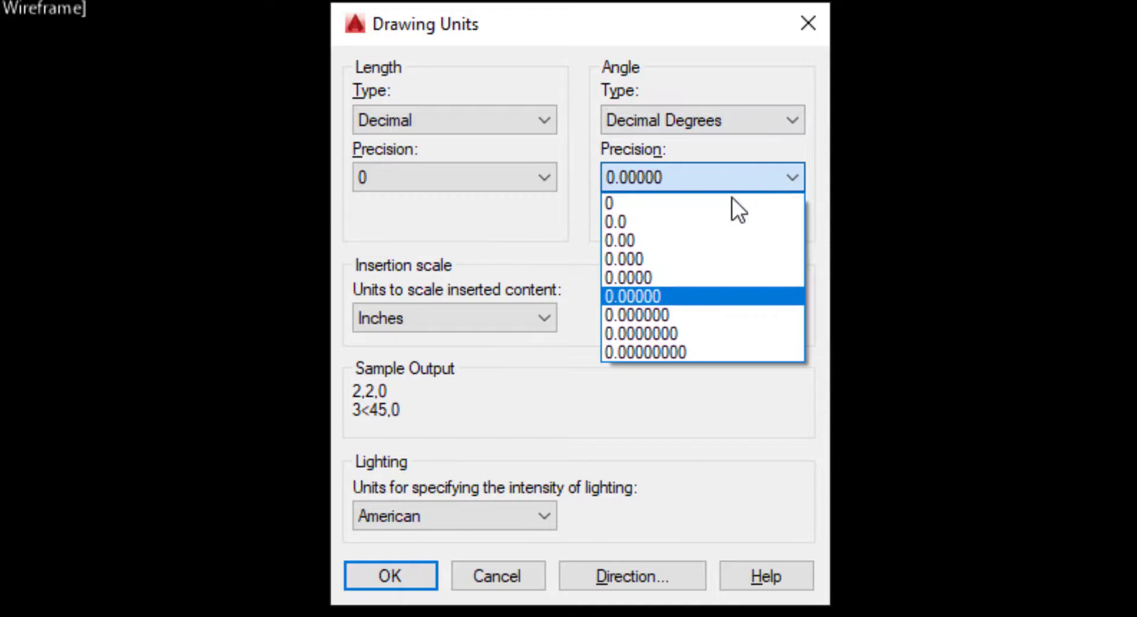
pyautogui.click(697, 201)
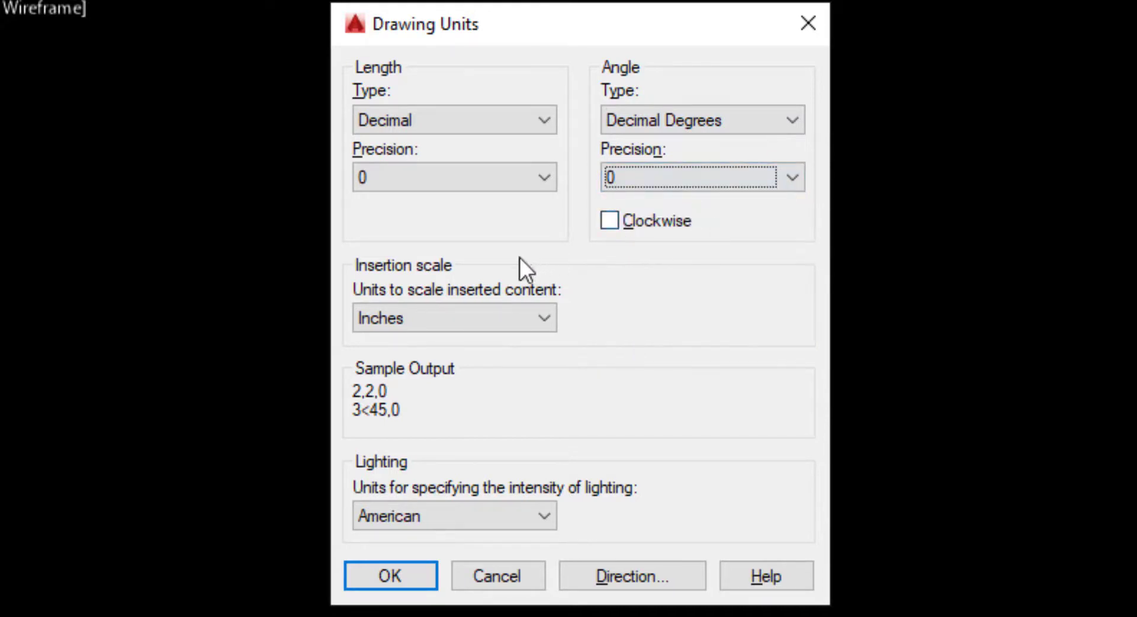
pyautogui.click(672, 180)
pyautogui.click(618, 234)
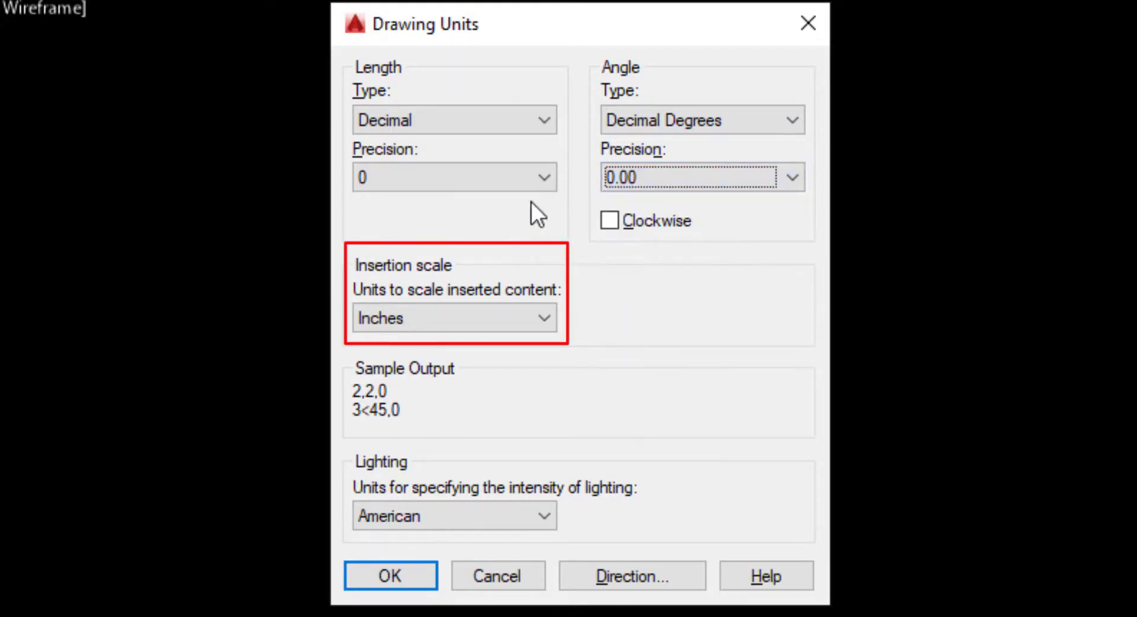
# Step: Set the insertion scale units to Millimeters and accept the drawing units settings
pyautogui.click(504, 317)
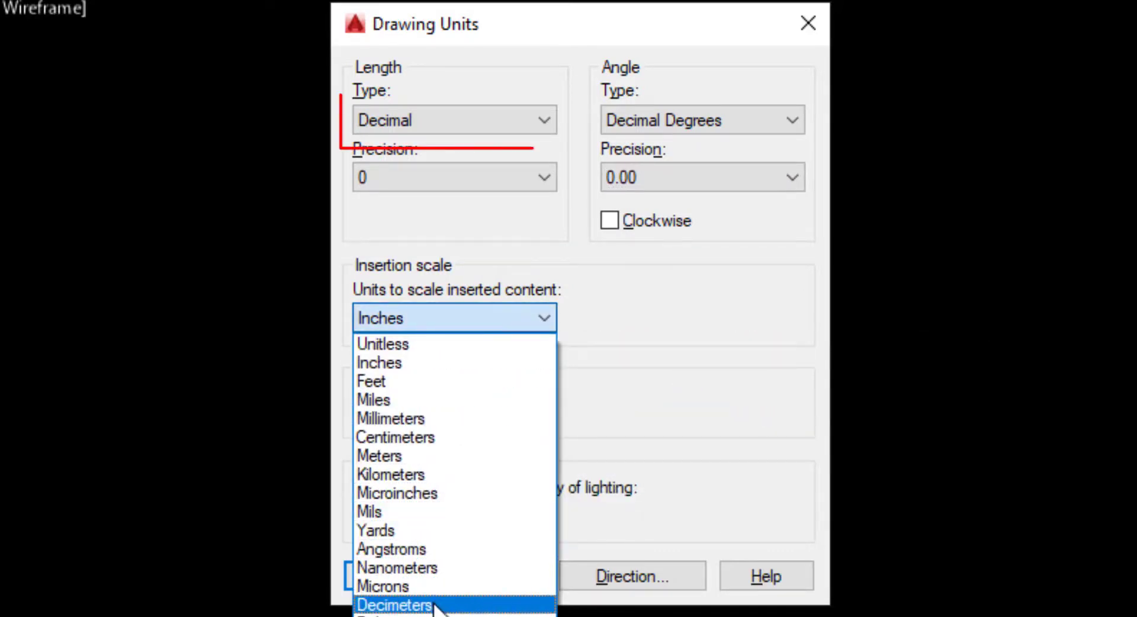
pyautogui.click(430, 422)
pyautogui.click(515, 314)
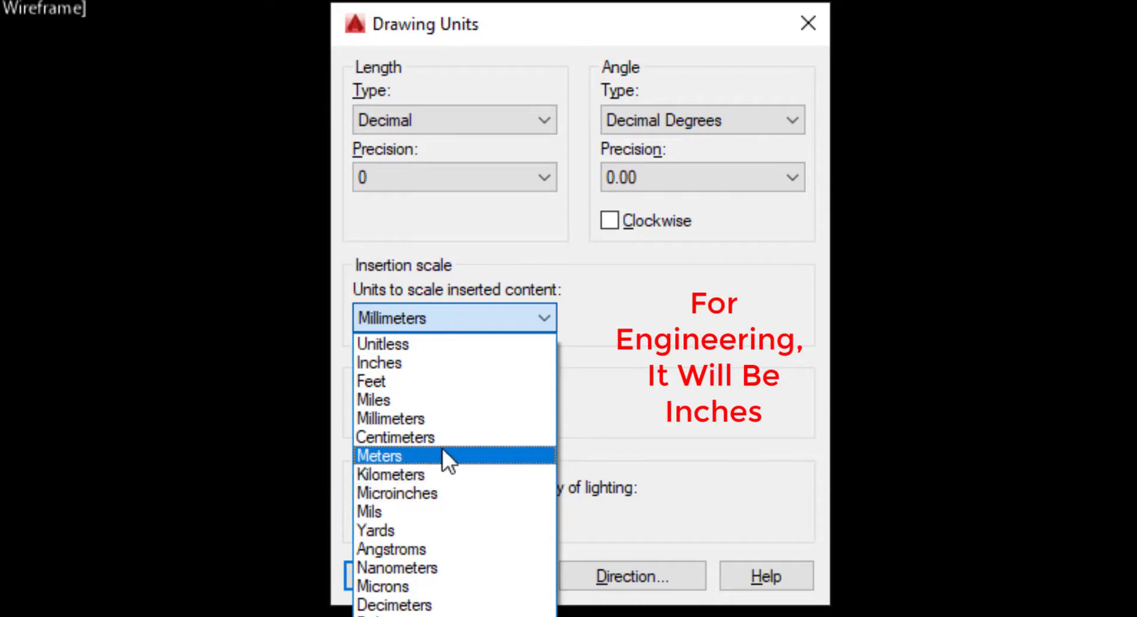
pyautogui.click(442, 364)
pyautogui.click(461, 315)
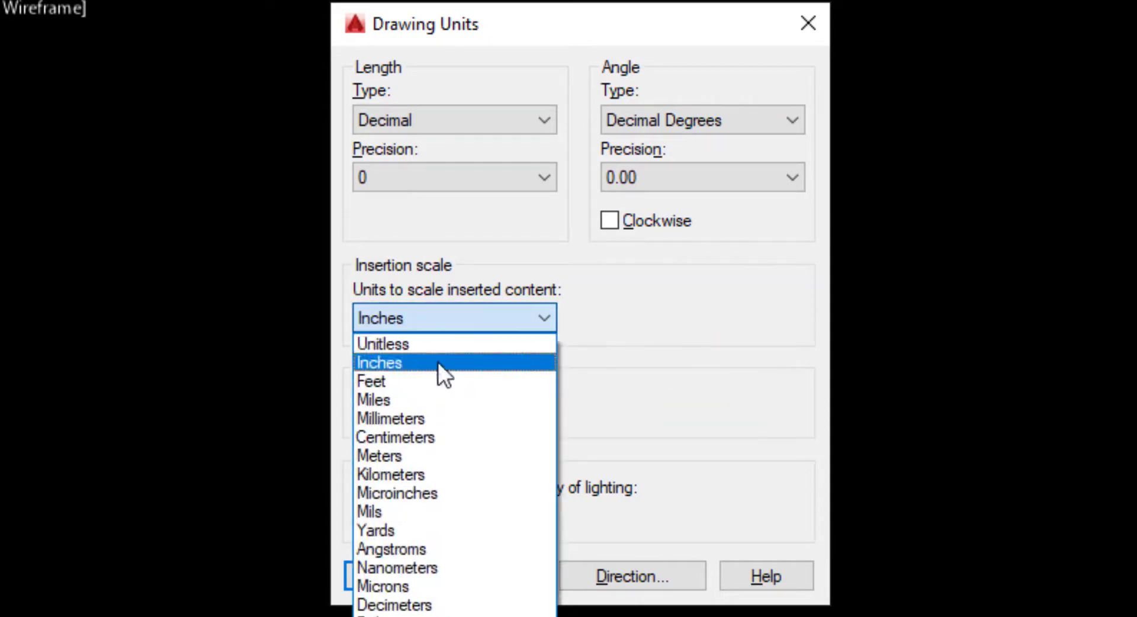
pyautogui.click(407, 417)
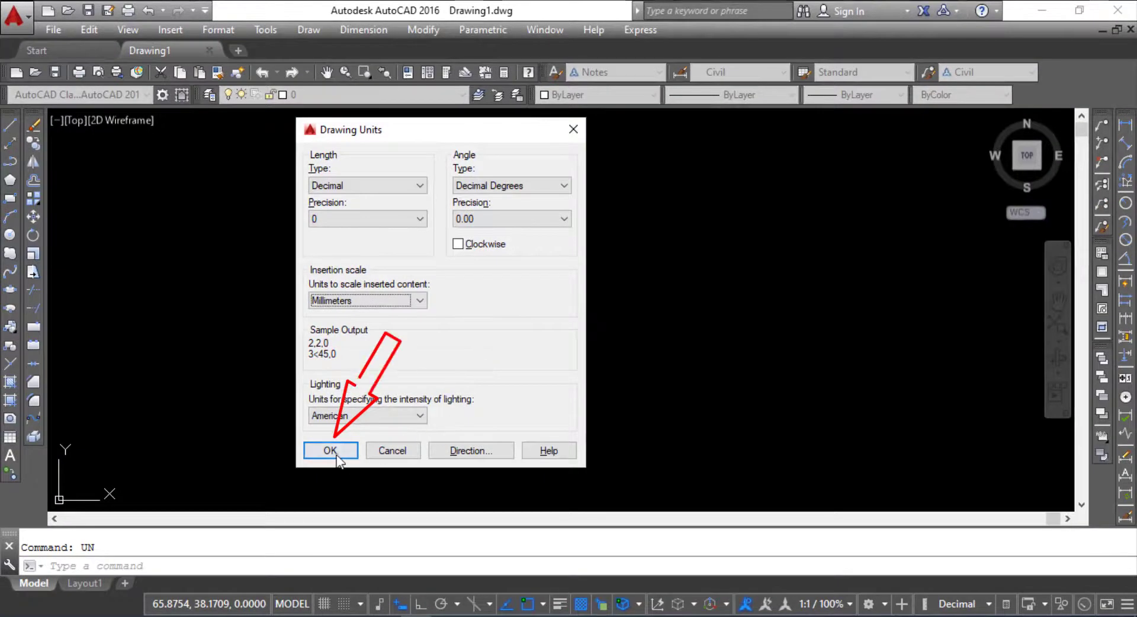
pyautogui.click(335, 460)
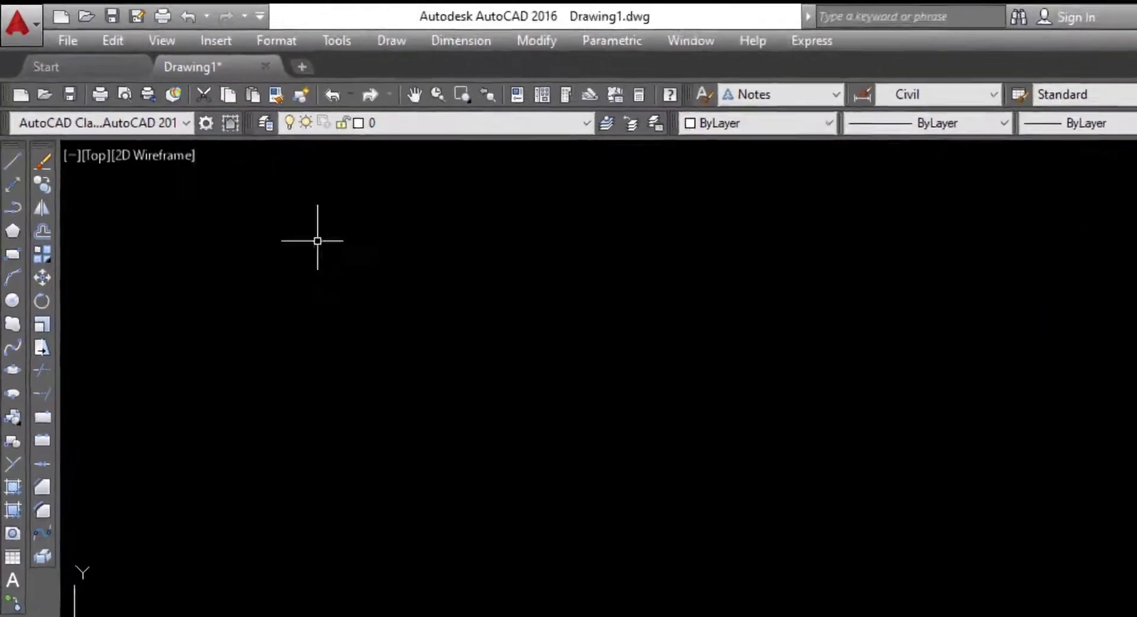
# Step: Reopen the drawing units settings to review the length, angle and insertion scale values, and close them with OK
pyautogui.click(276, 40)
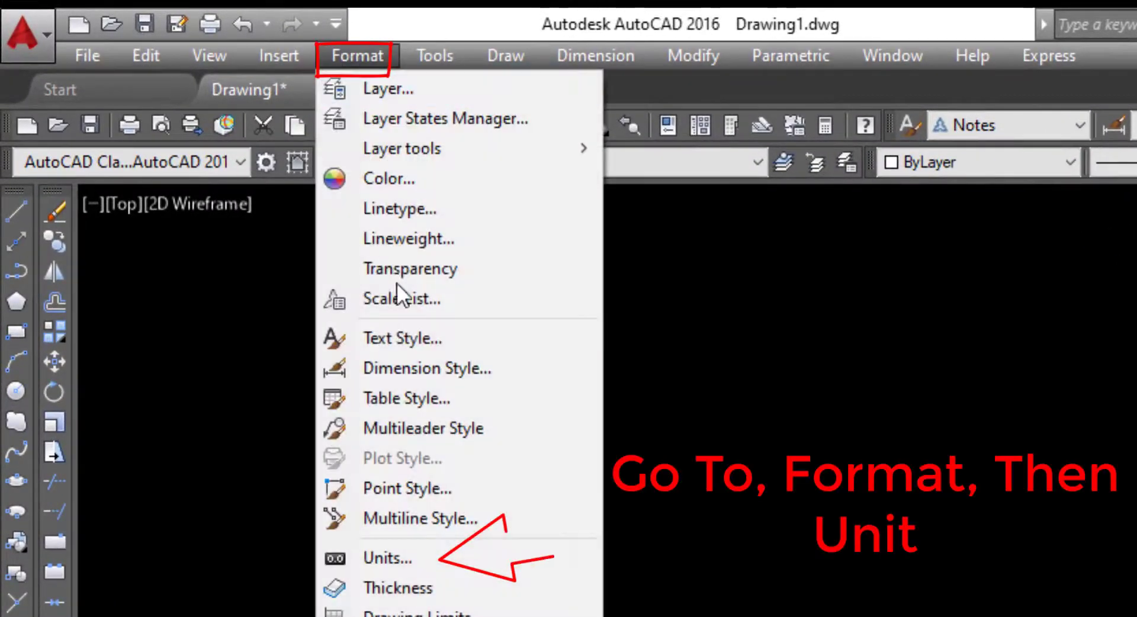
pyautogui.click(388, 558)
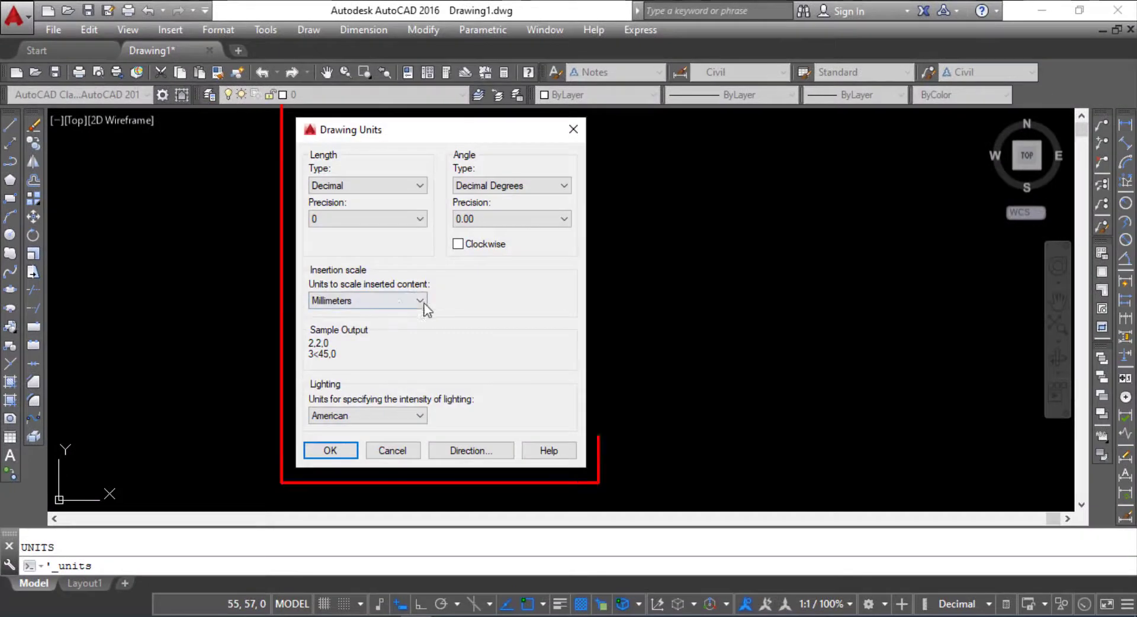
pyautogui.click(331, 450)
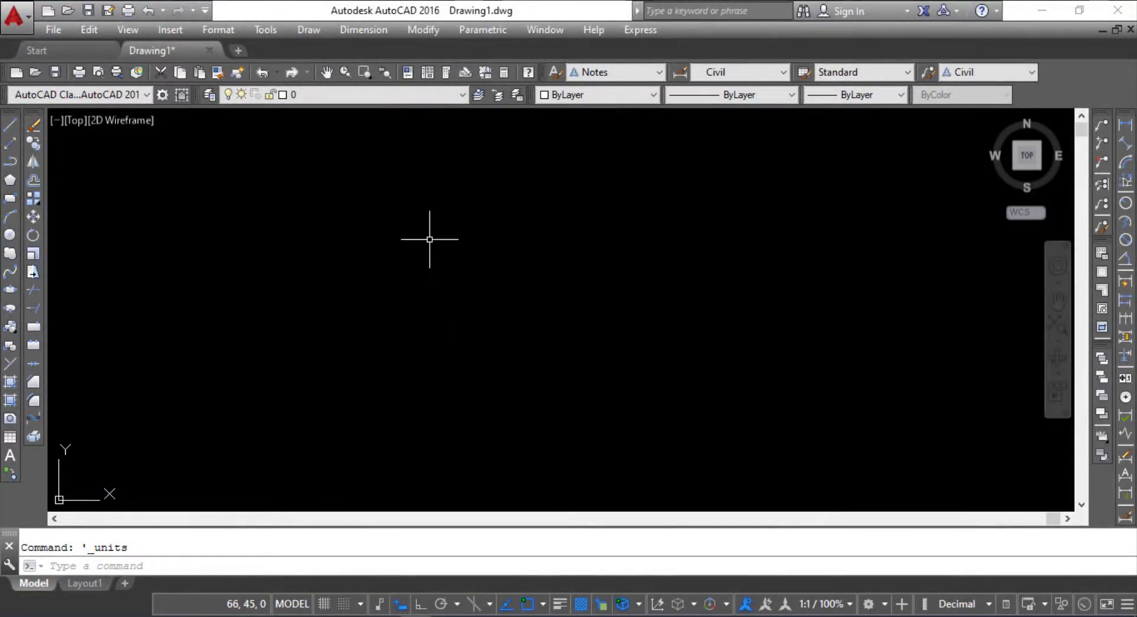
pyautogui.write('z')
pyautogui.press('Return')
pyautogui.write('e')
pyautogui.press('Return')
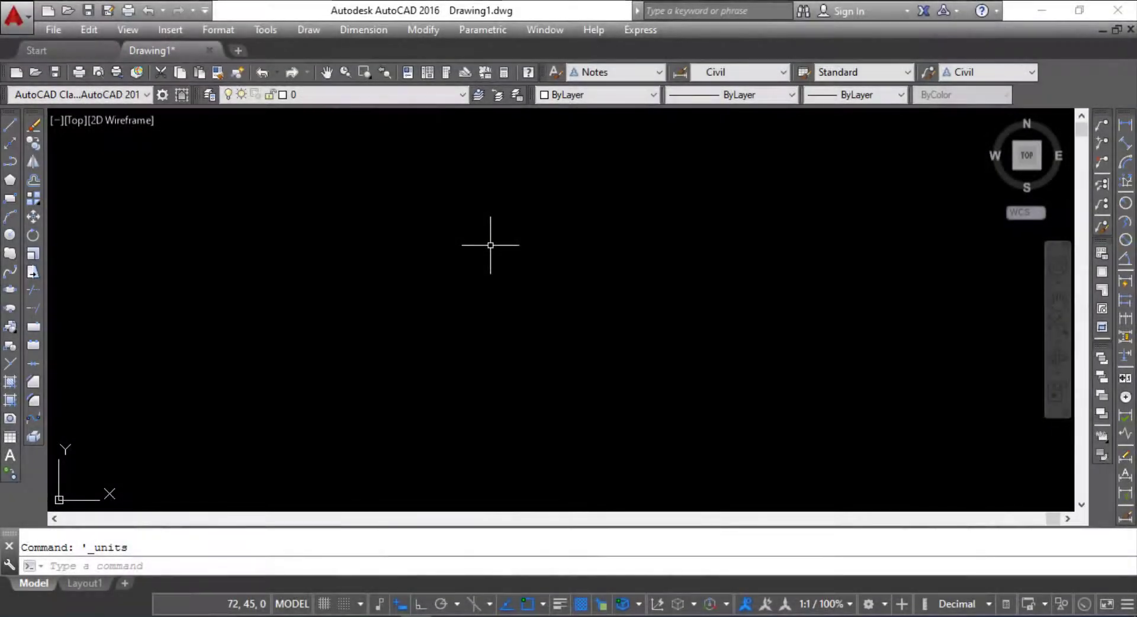
# Step: Start the LIMITS command and set the lower left corner of the model space limits to 0,0
pyautogui.write('LI')
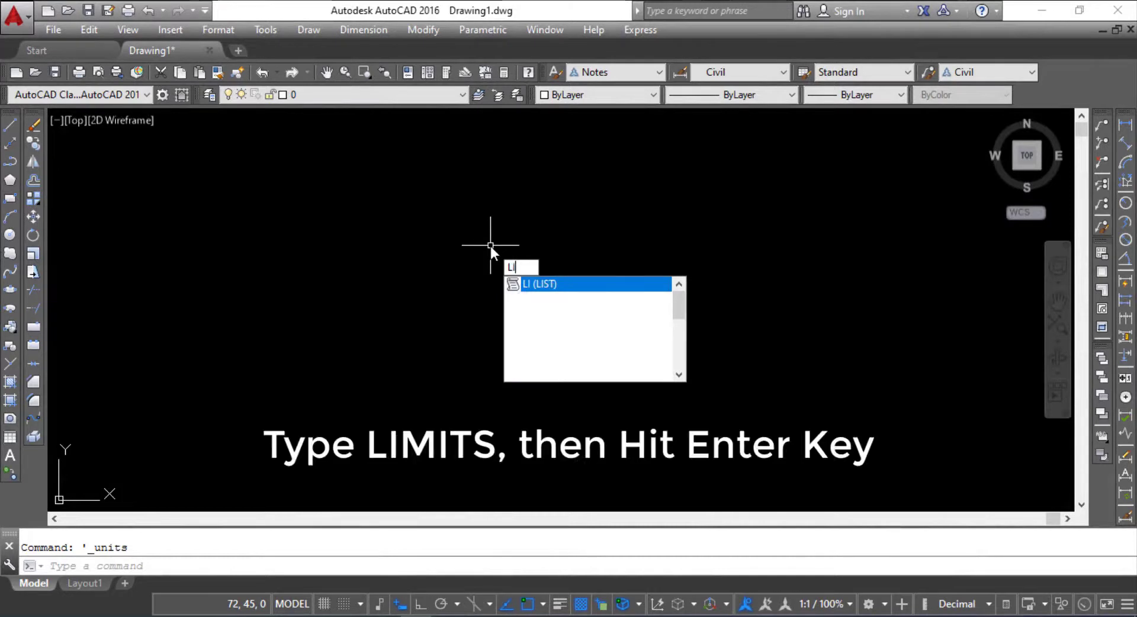
pyautogui.write('MITS')
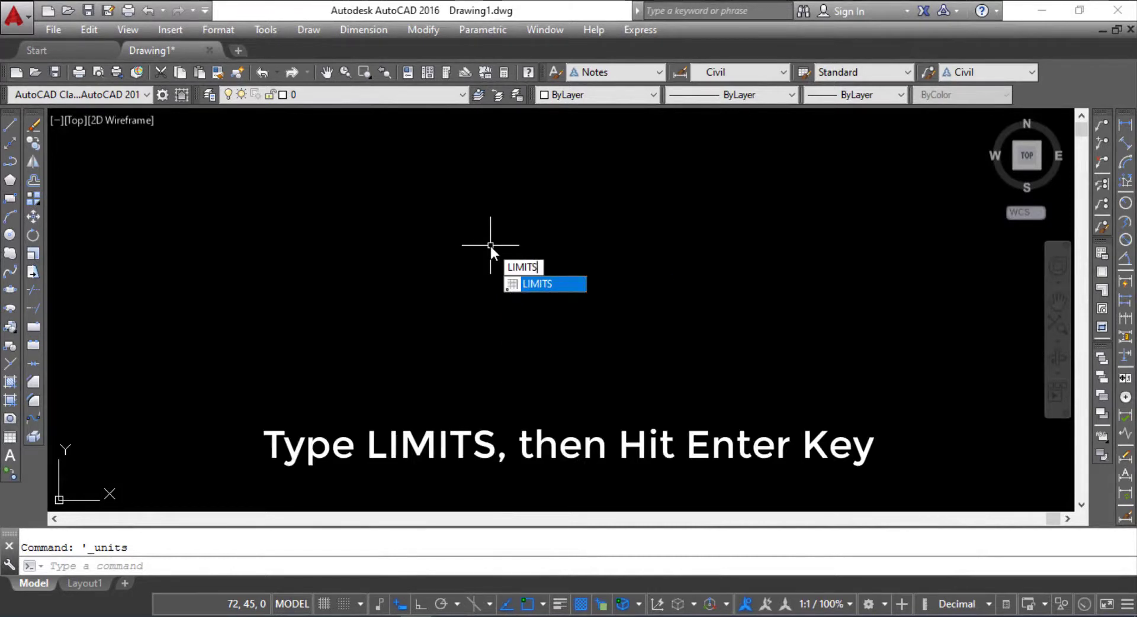
pyautogui.press('Return')
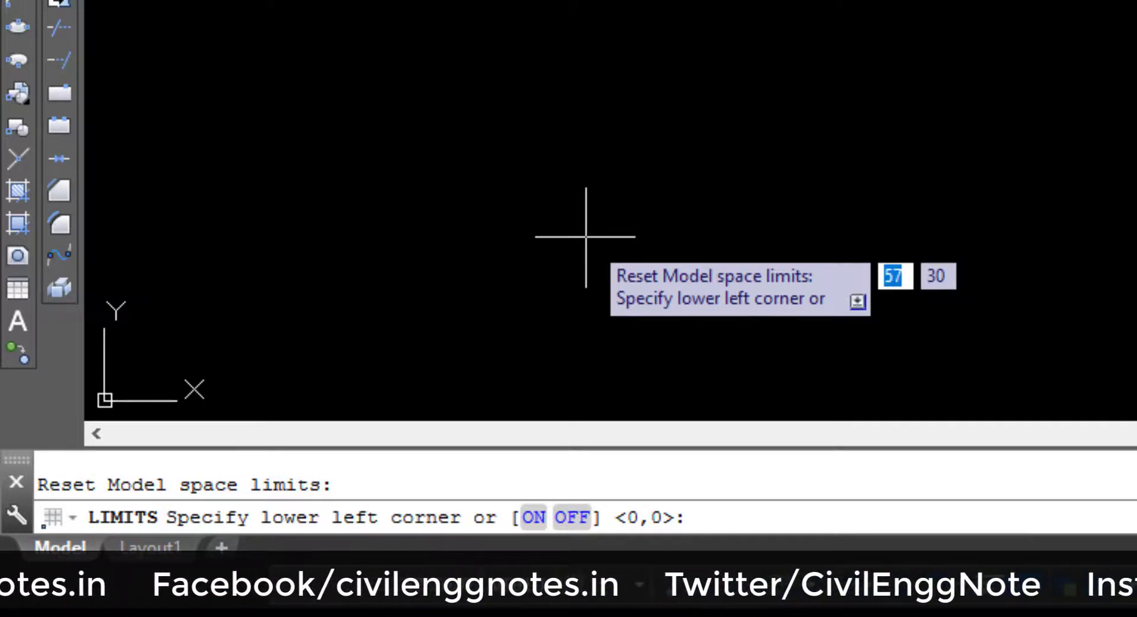
pyautogui.write('0')
pyautogui.press('Tab')
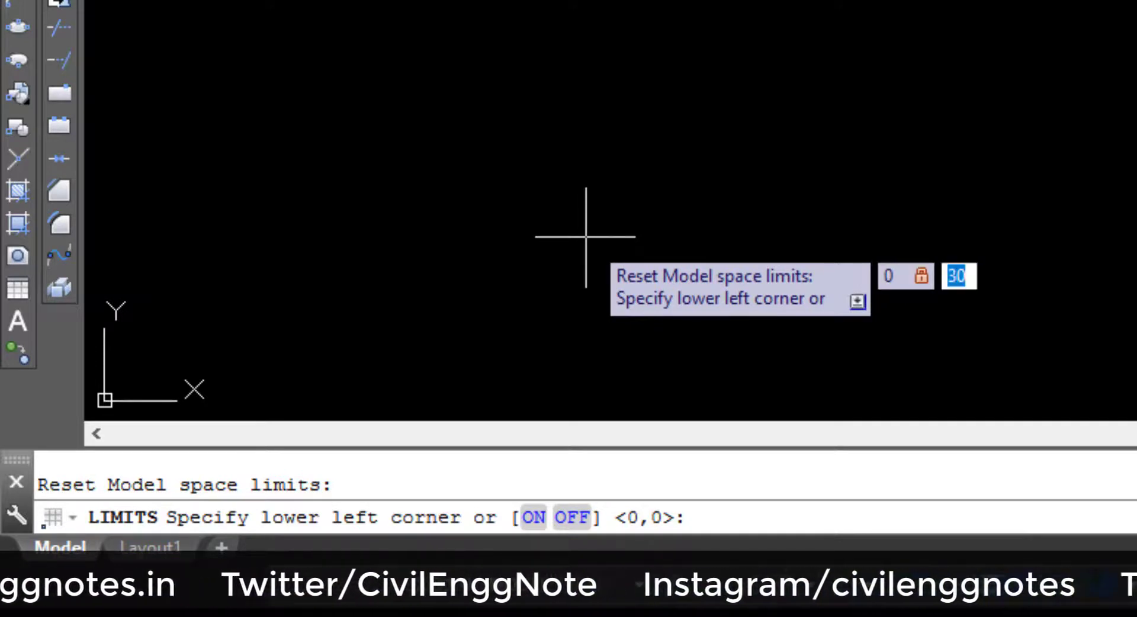
pyautogui.write('0')
pyautogui.press('Return')
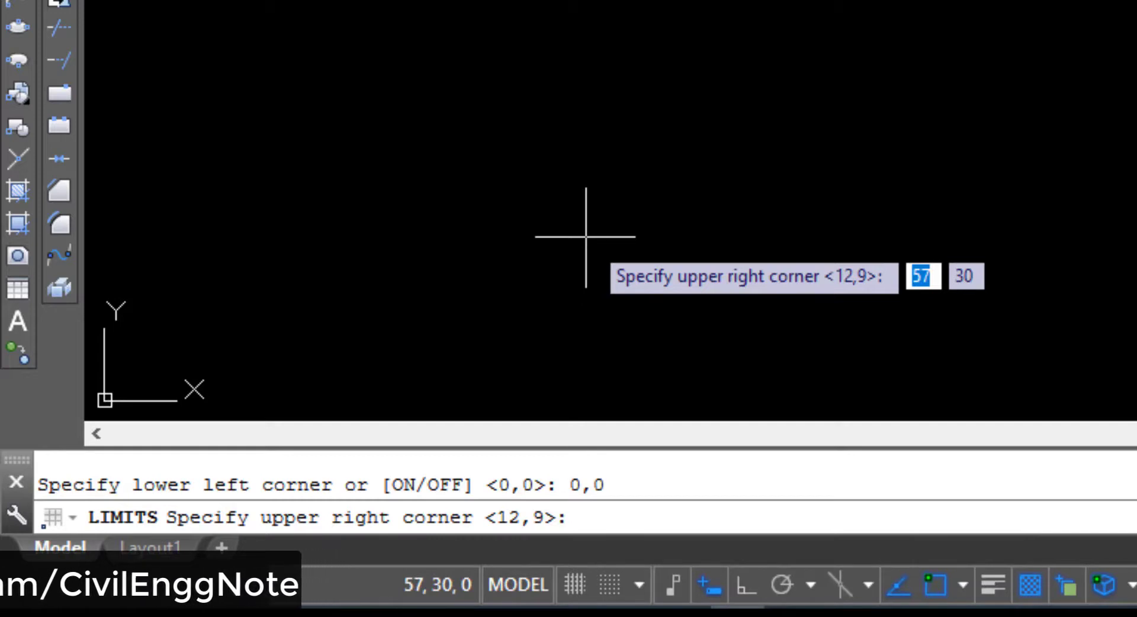
# Step: Set the upper right corner of the drawing limits to 297,210 for an A4 sheet in millimetres
pyautogui.write('297')
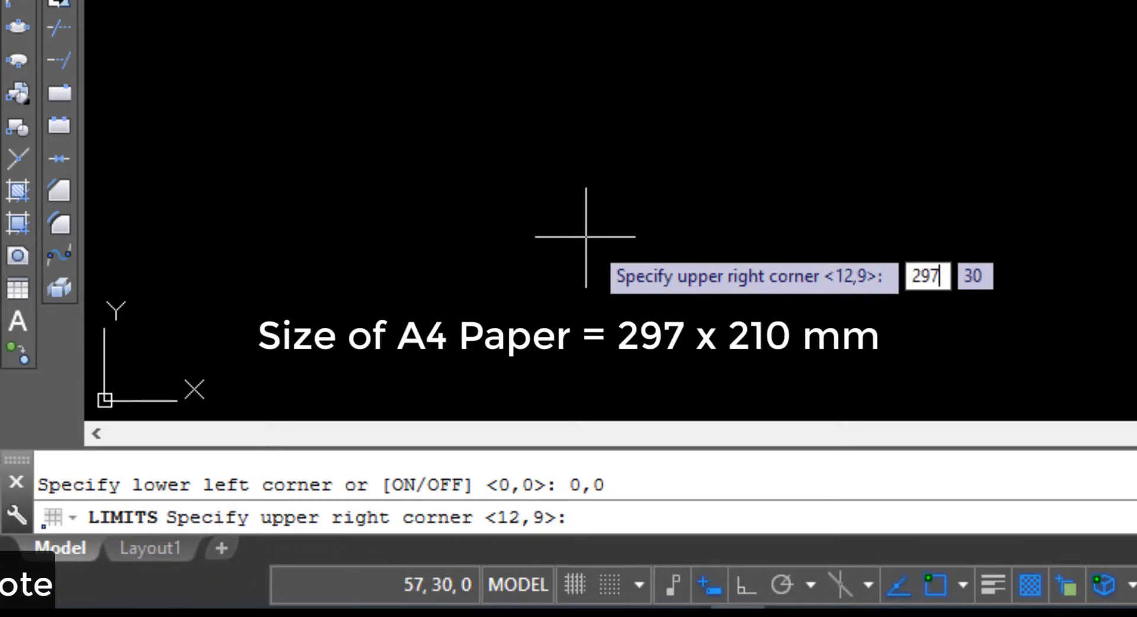
pyautogui.press('Tab')
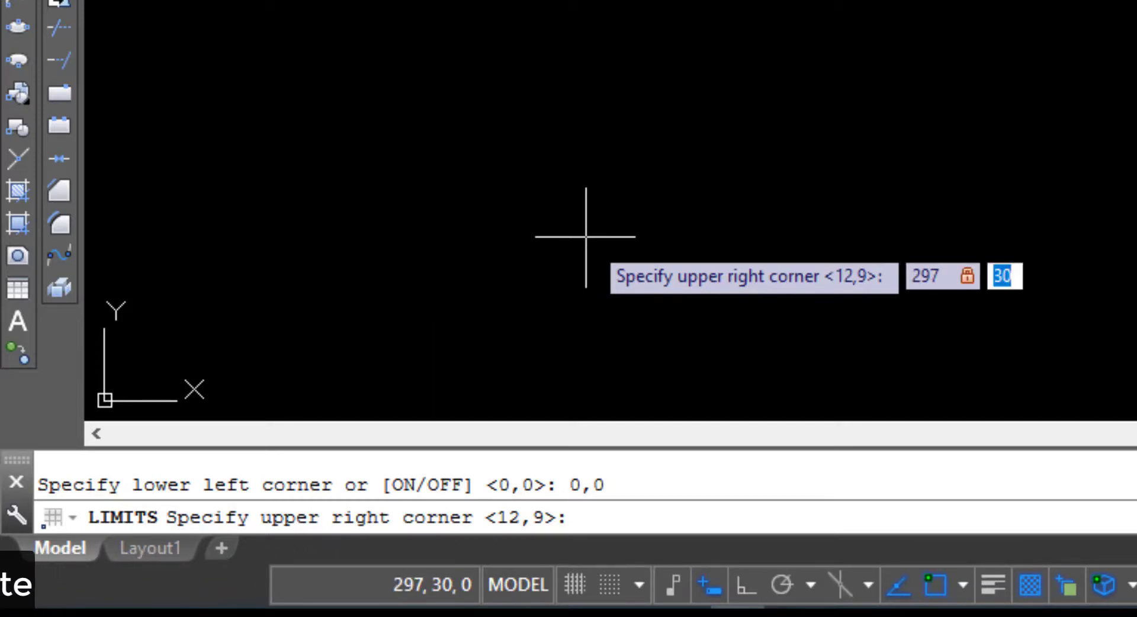
pyautogui.write('210')
pyautogui.press('Return')
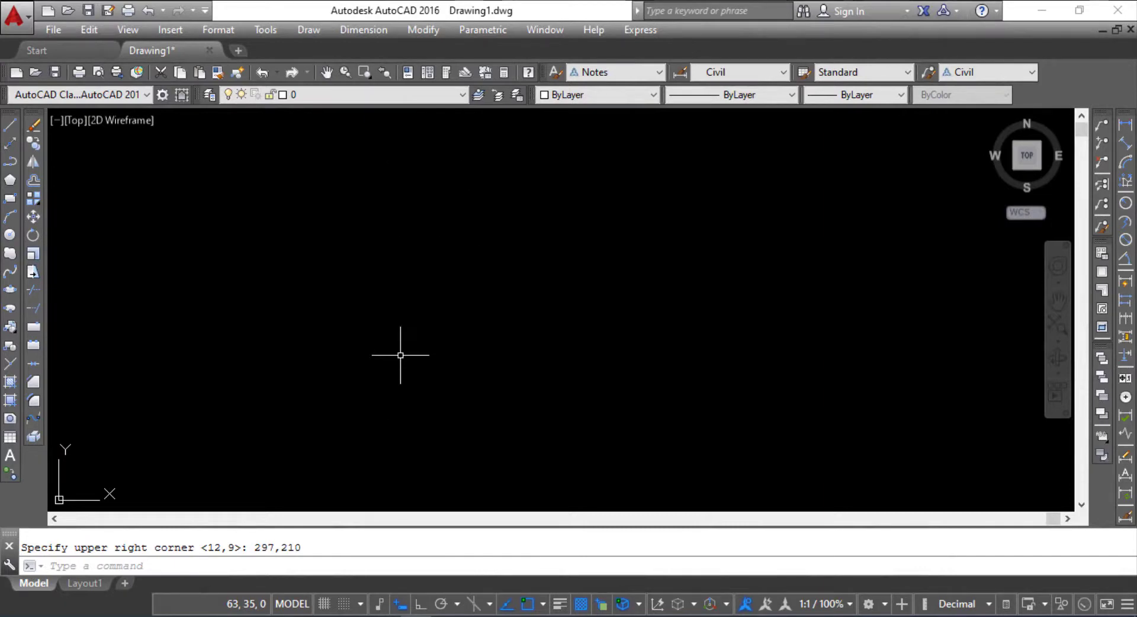
# Step: Start the MVSETUP command and answer No to enabling paper space
pyautogui.write('VSET')
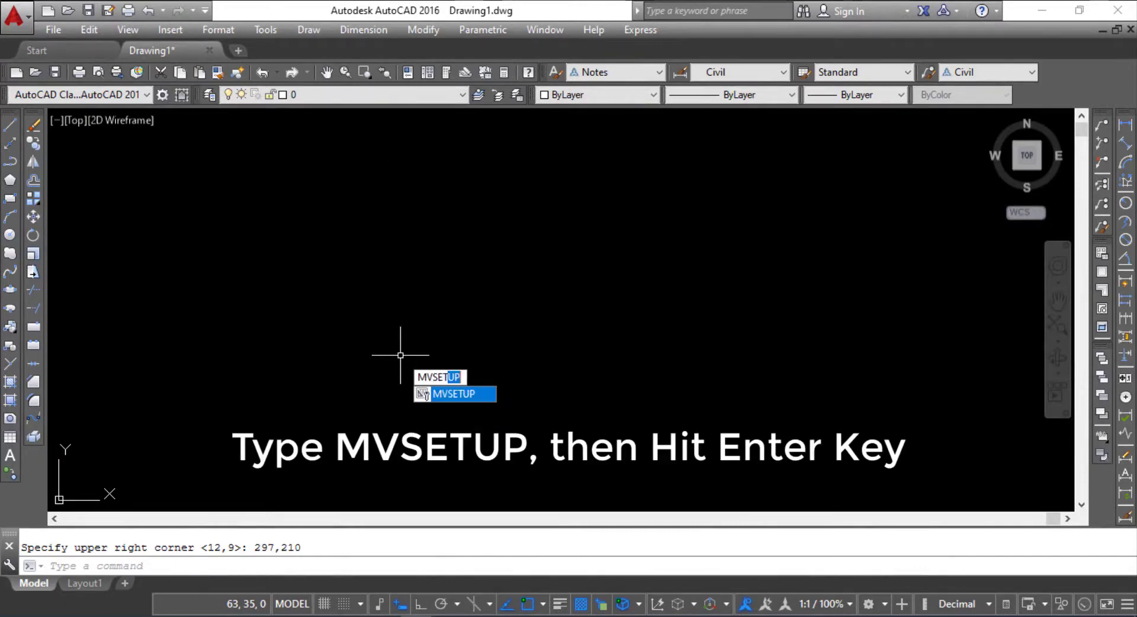
pyautogui.write('UP')
pyautogui.press('Return')
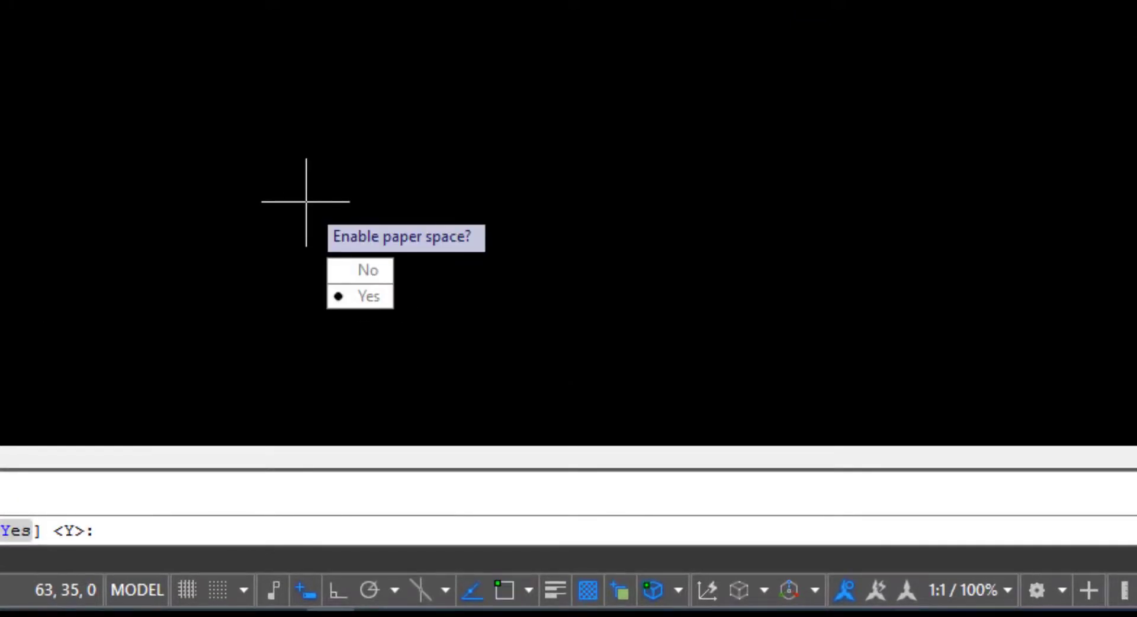
pyautogui.write('N')
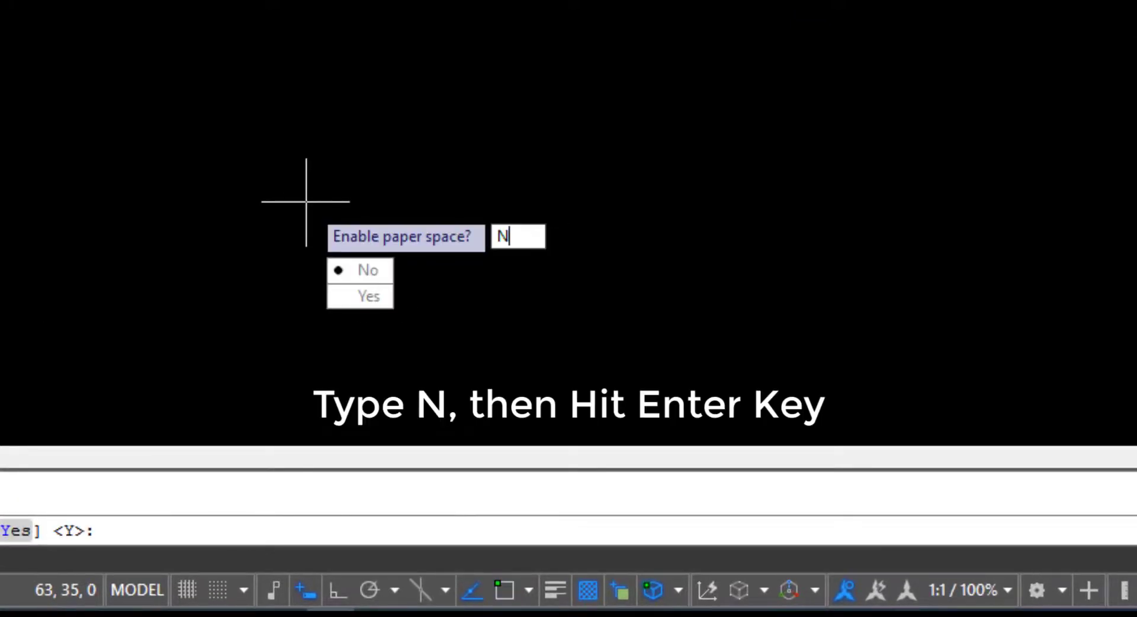
pyautogui.press('Return')
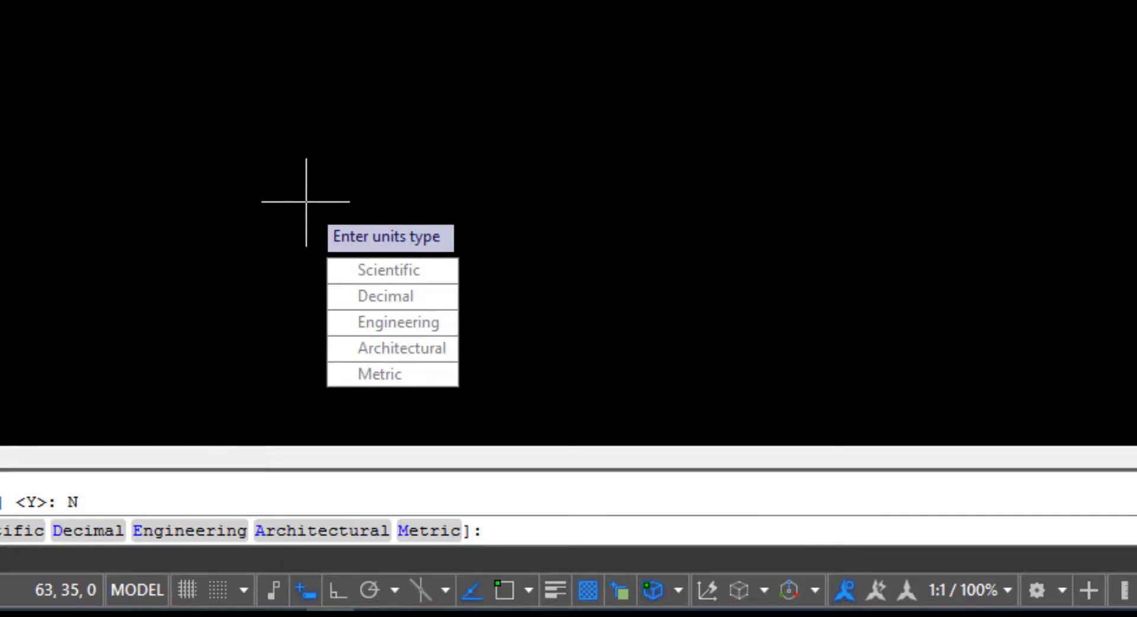
# Step: Choose Metric as the MVSETUP units type and enter a scale factor of 20 for a 1:20 scale
pyautogui.write('M')
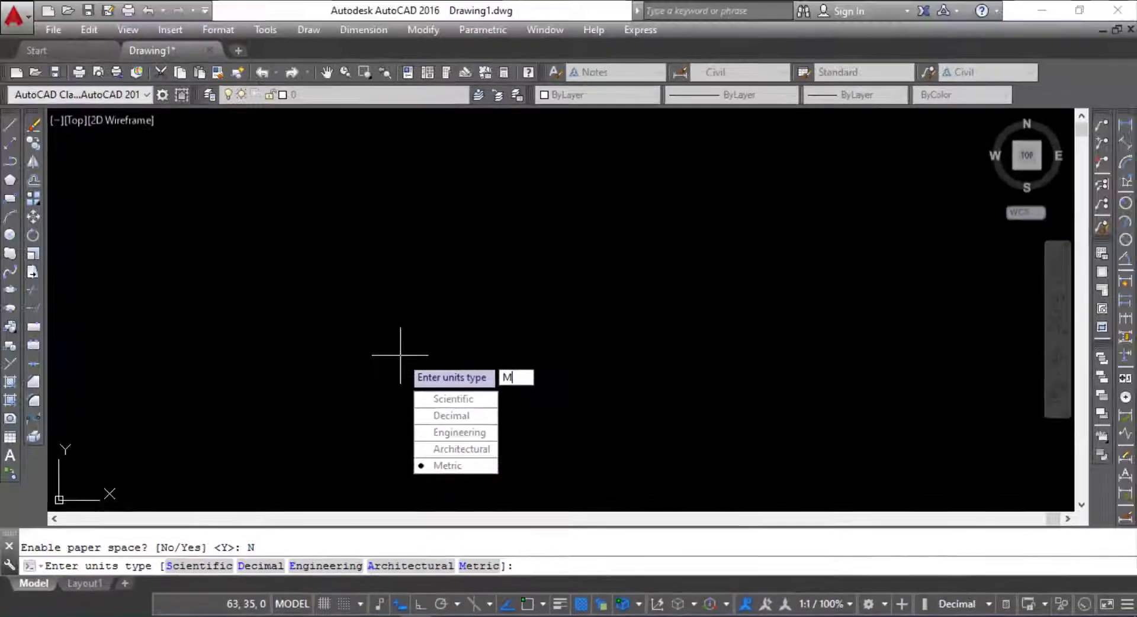
pyautogui.press('Return')
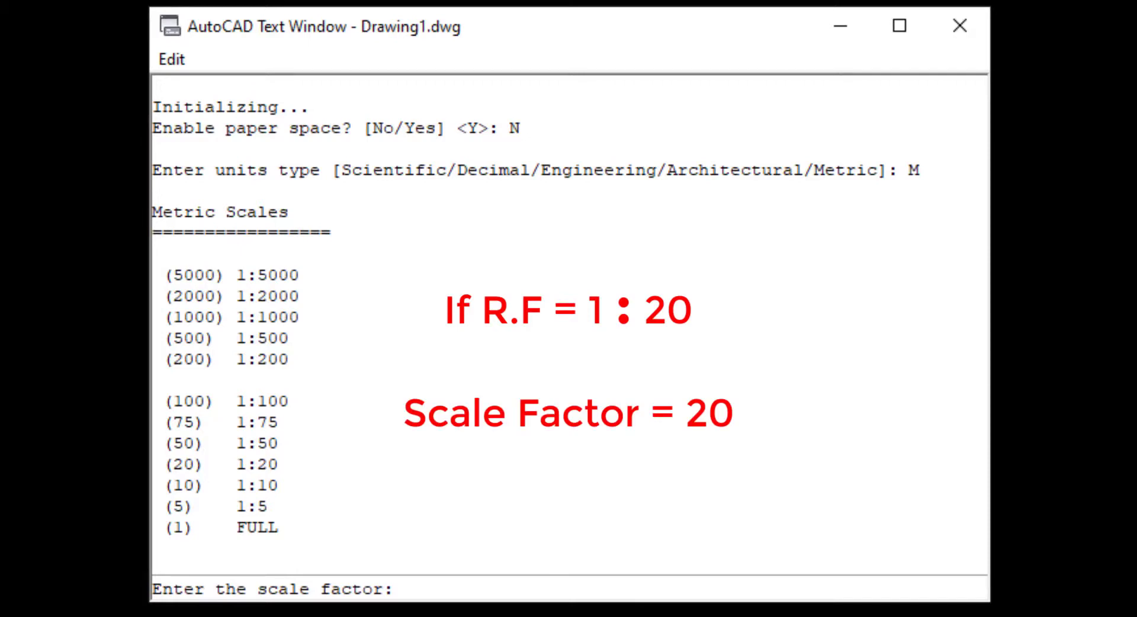
pyautogui.press('Return')
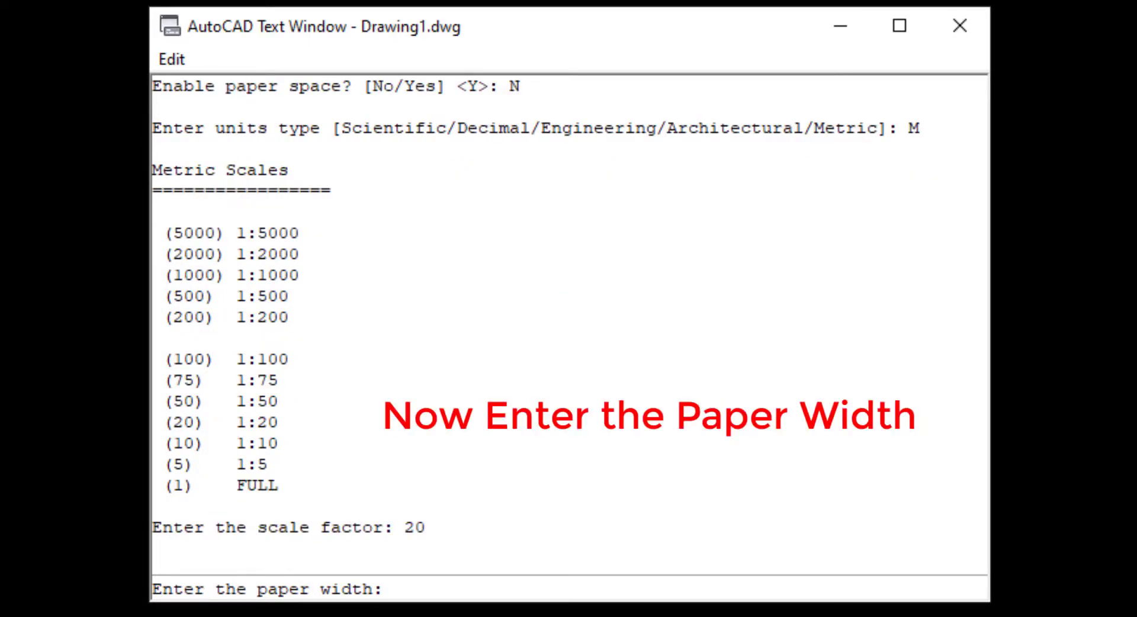
# Step: Set the MVSETUP paper width to 297 and the paper height to 210 to draw the sheet border
pyautogui.press('Return')
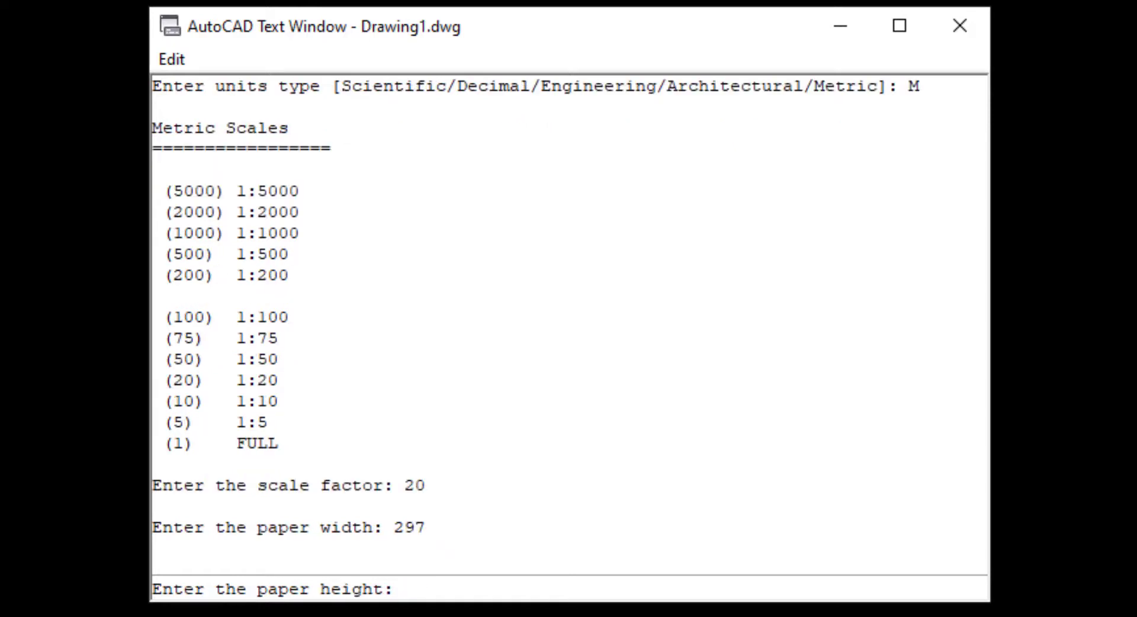
pyautogui.write('210')
pyautogui.press('Return')
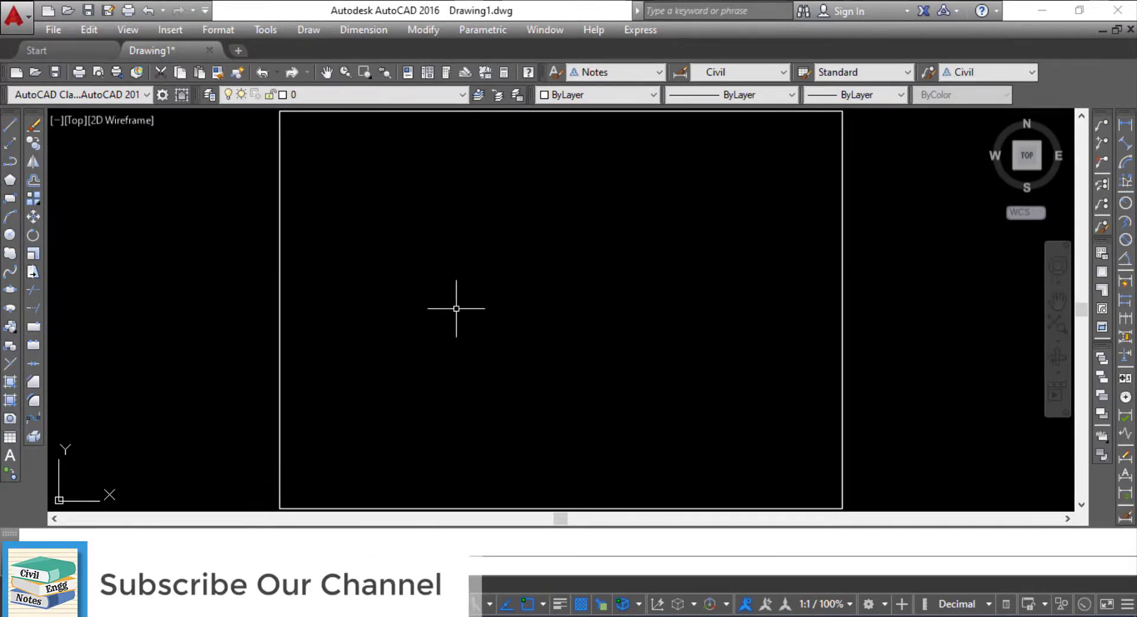
pyautogui.scroll(-2, 457, 304)
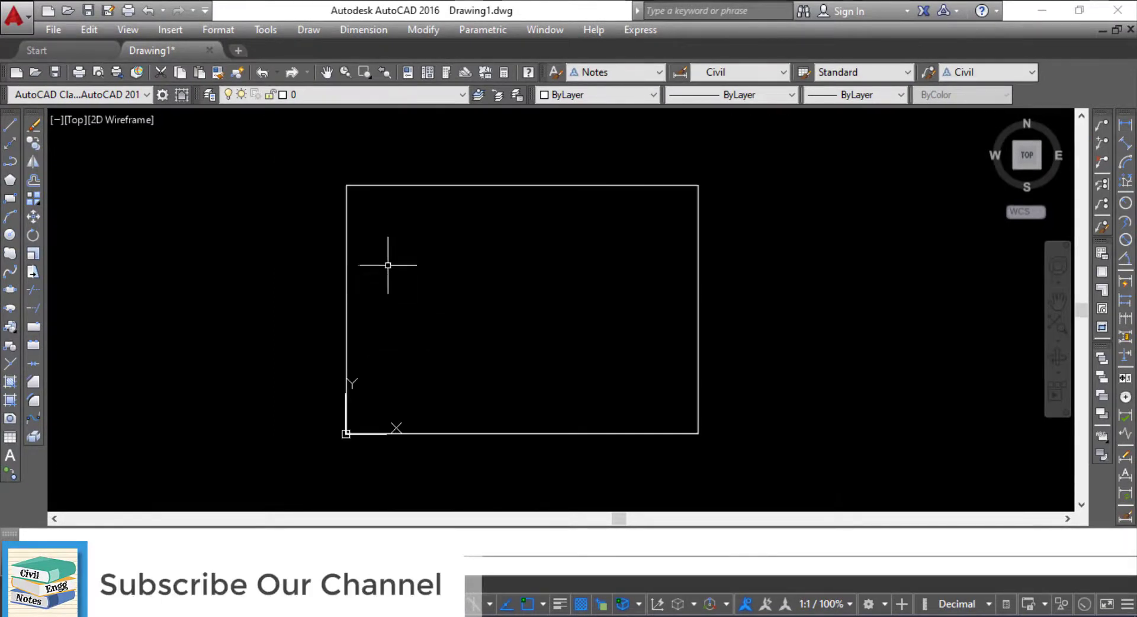
pyautogui.click(482, 327)
pyautogui.click(450, 254)
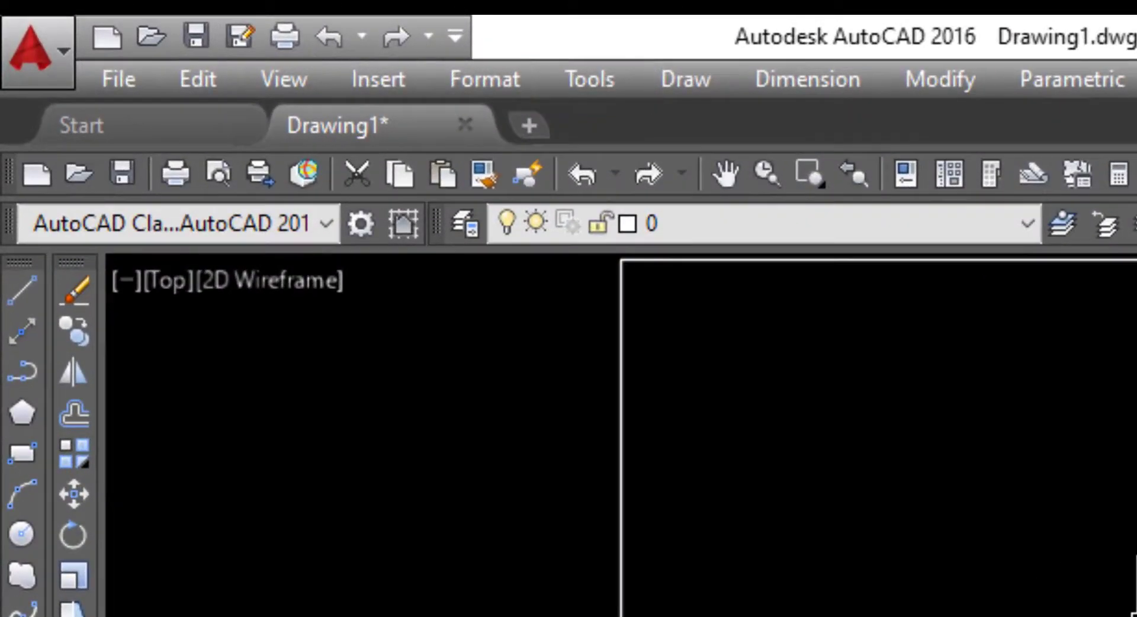
# Step: Open the Drafting Settings dialog, using the DS command to bring it up again
pyautogui.click(589, 79)
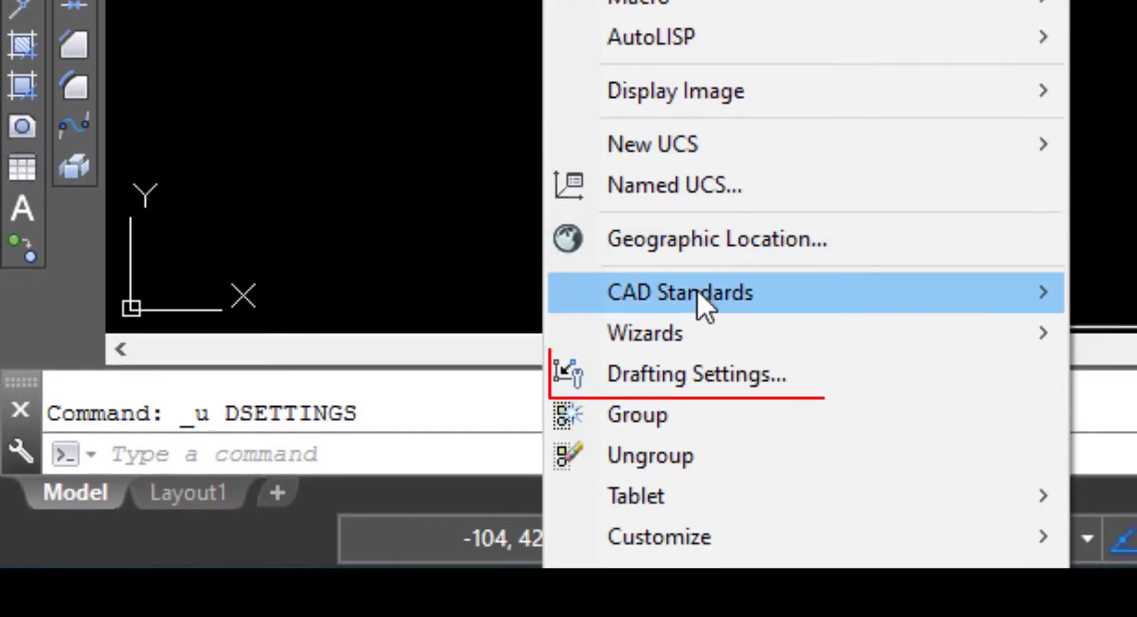
pyautogui.click(693, 382)
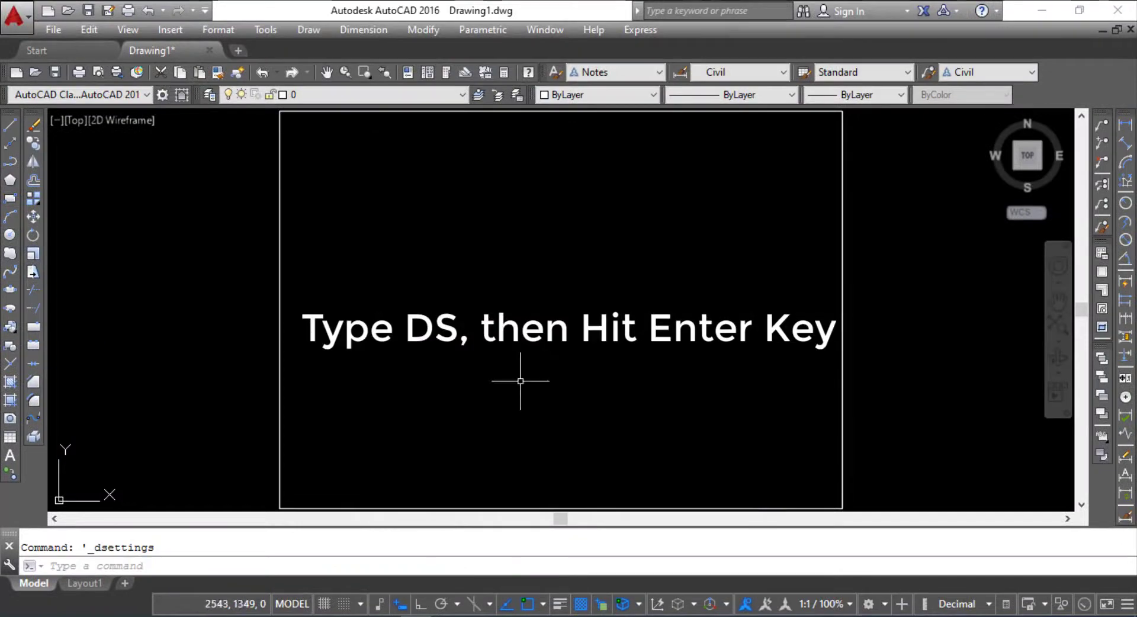
pyautogui.write('DS')
pyautogui.press('Return')
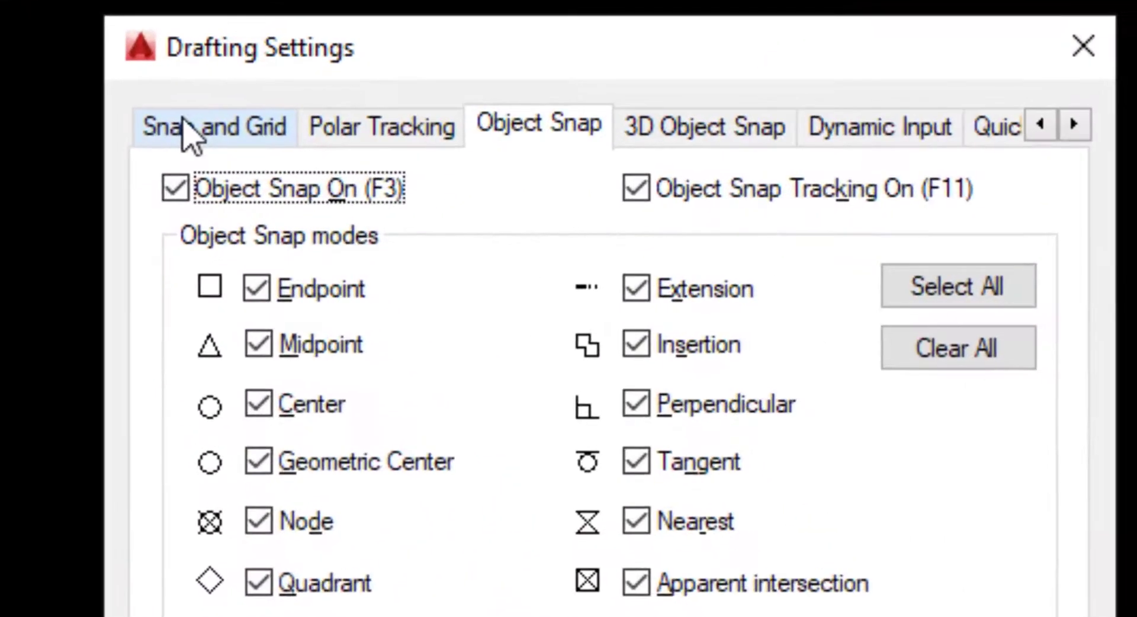
# Step: In the snap and grid settings, toggle snap and grid on and off, and try Isometric snap before returning to Rectangular snap
pyautogui.click(184, 125)
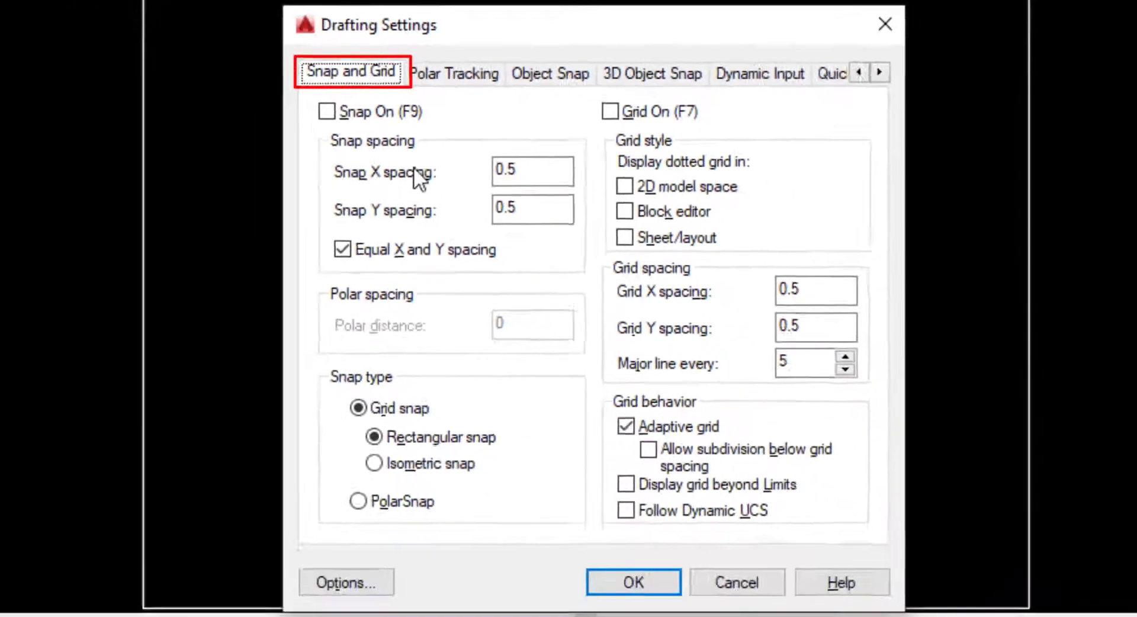
pyautogui.click(376, 107)
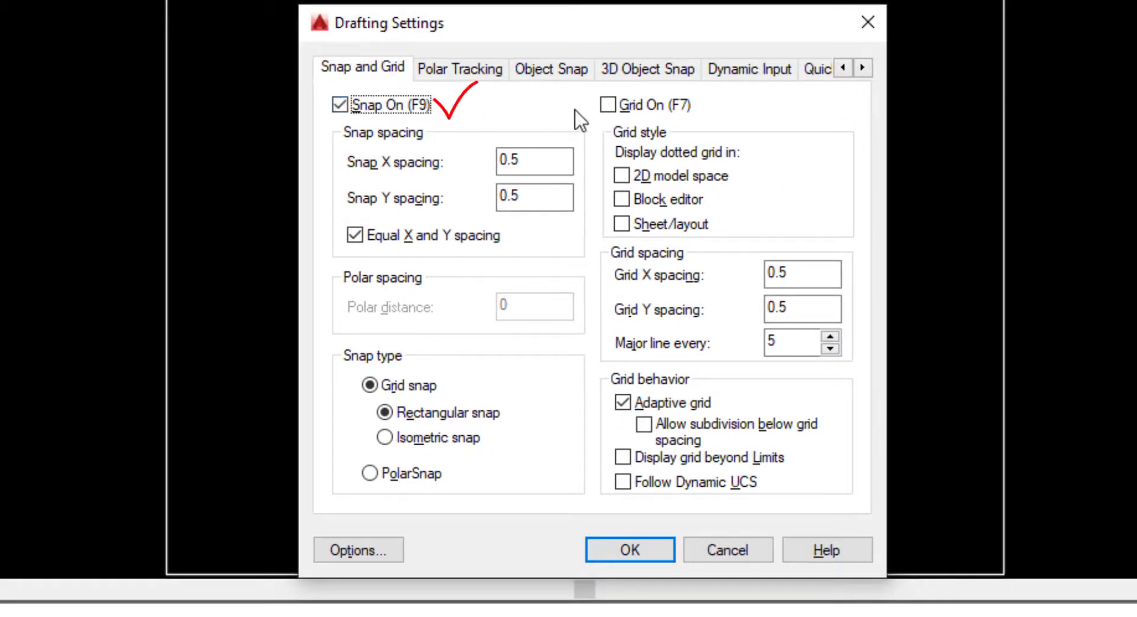
pyautogui.click(606, 106)
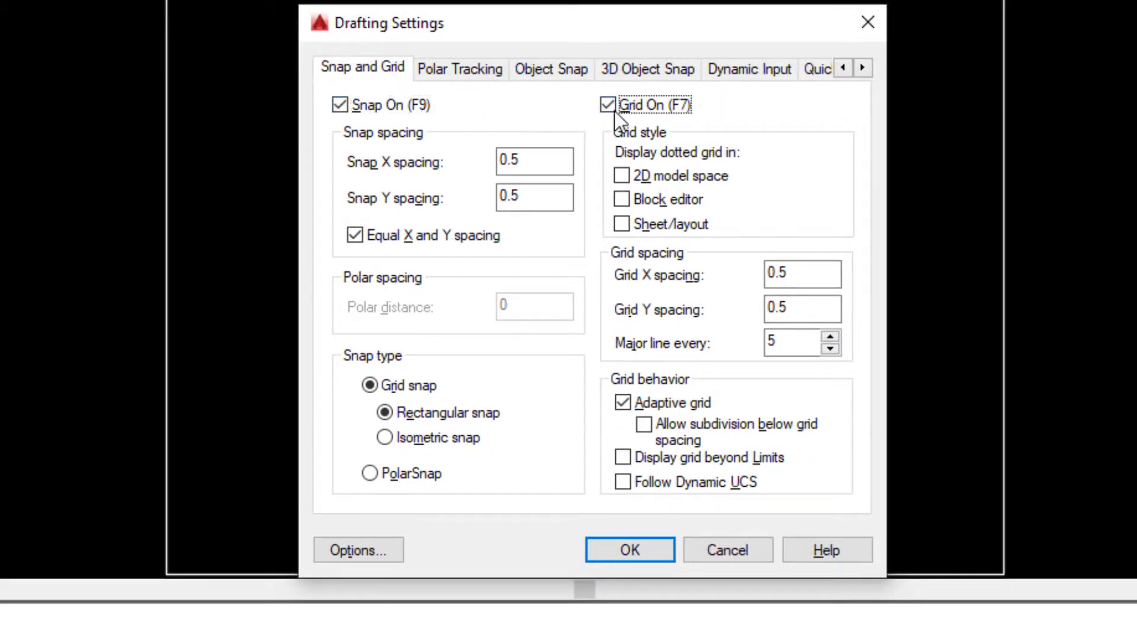
pyautogui.click(366, 112)
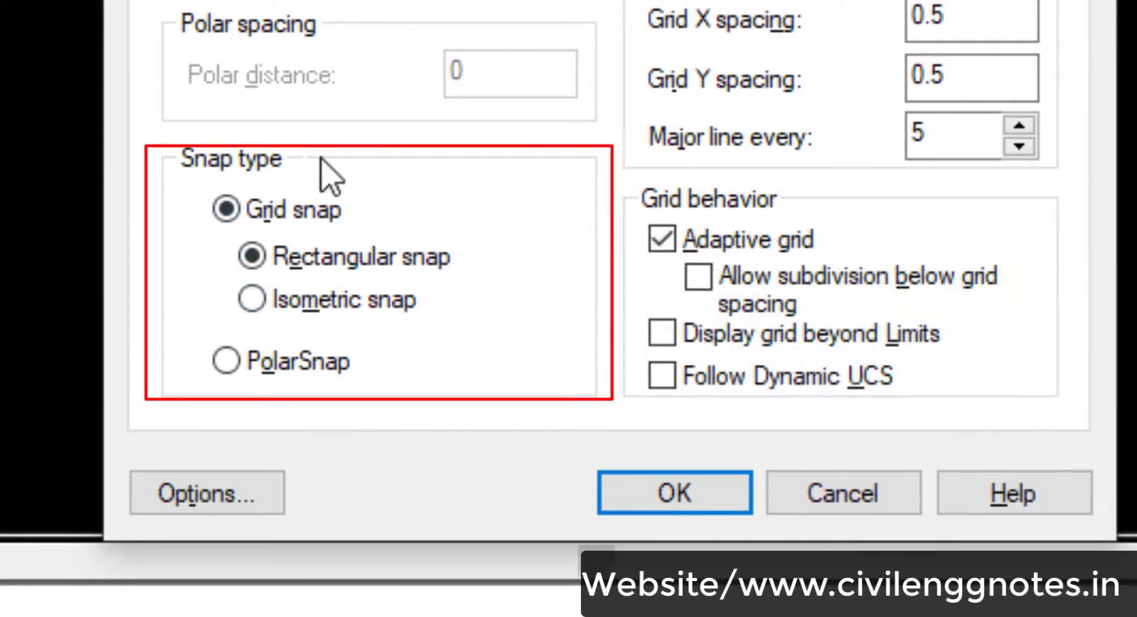
pyautogui.click(352, 299)
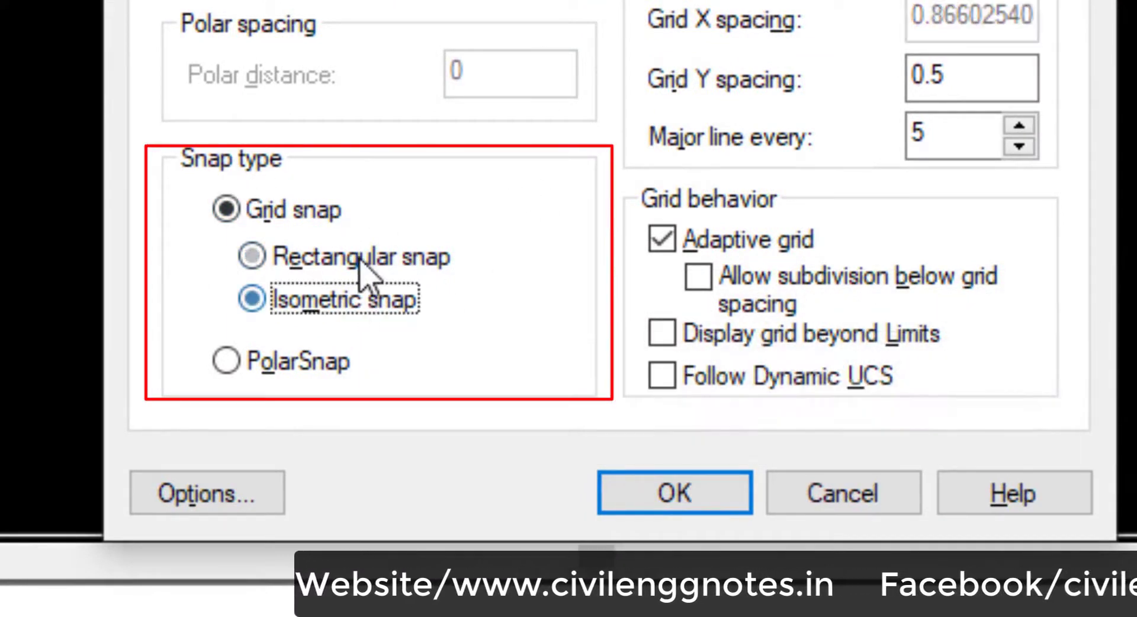
pyautogui.click(364, 260)
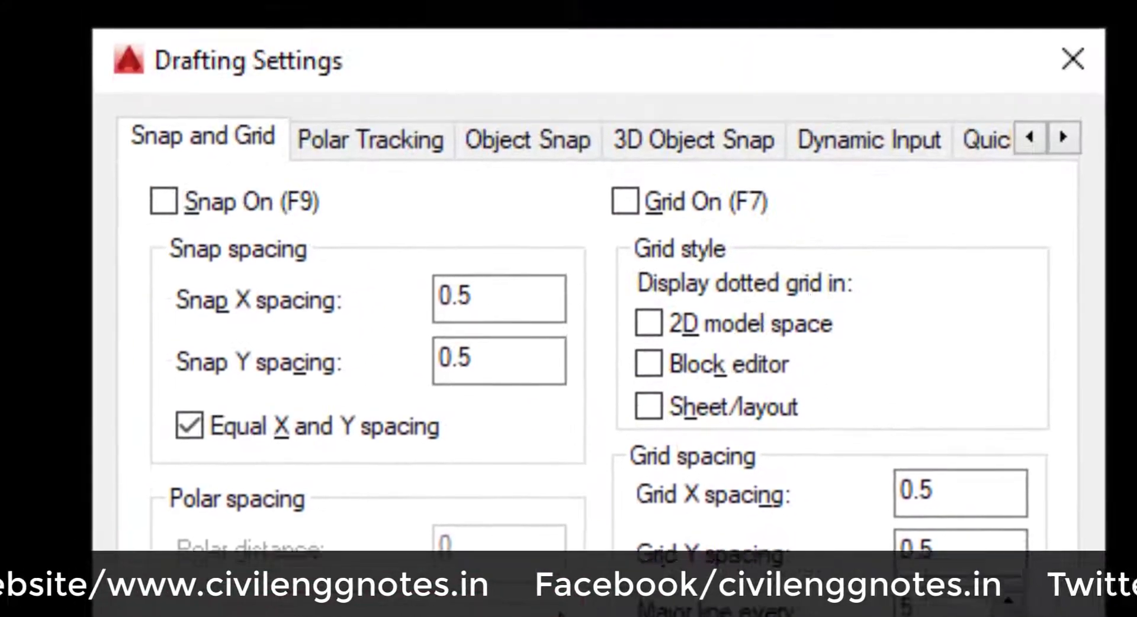
# Step: In the object snap settings, select all object snap modes and clear them all
pyautogui.click(520, 142)
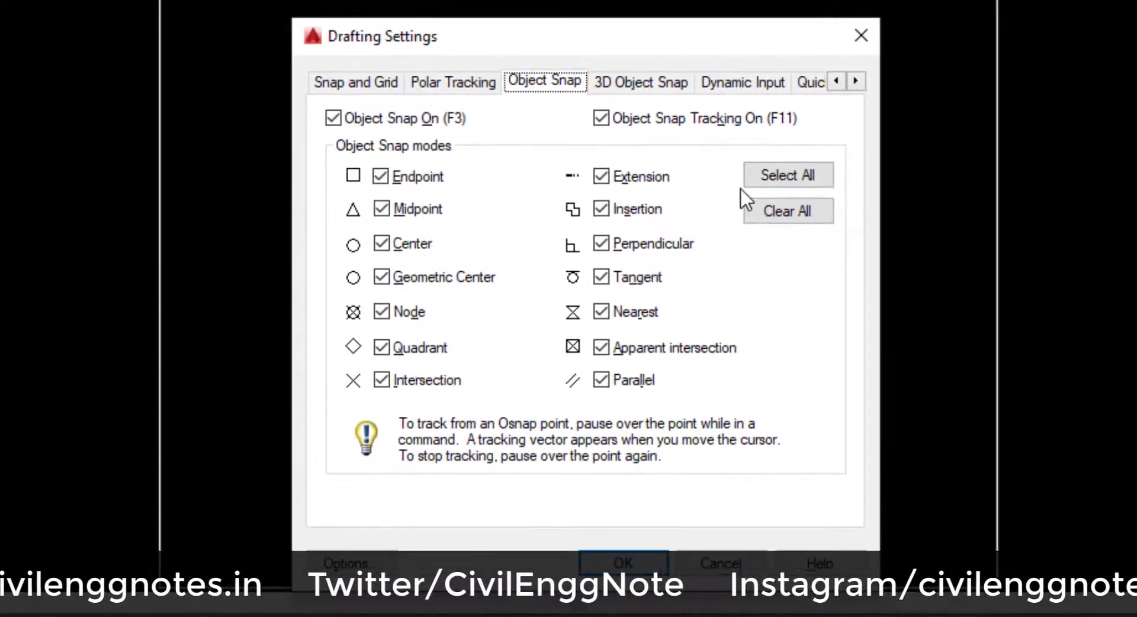
pyautogui.click(773, 177)
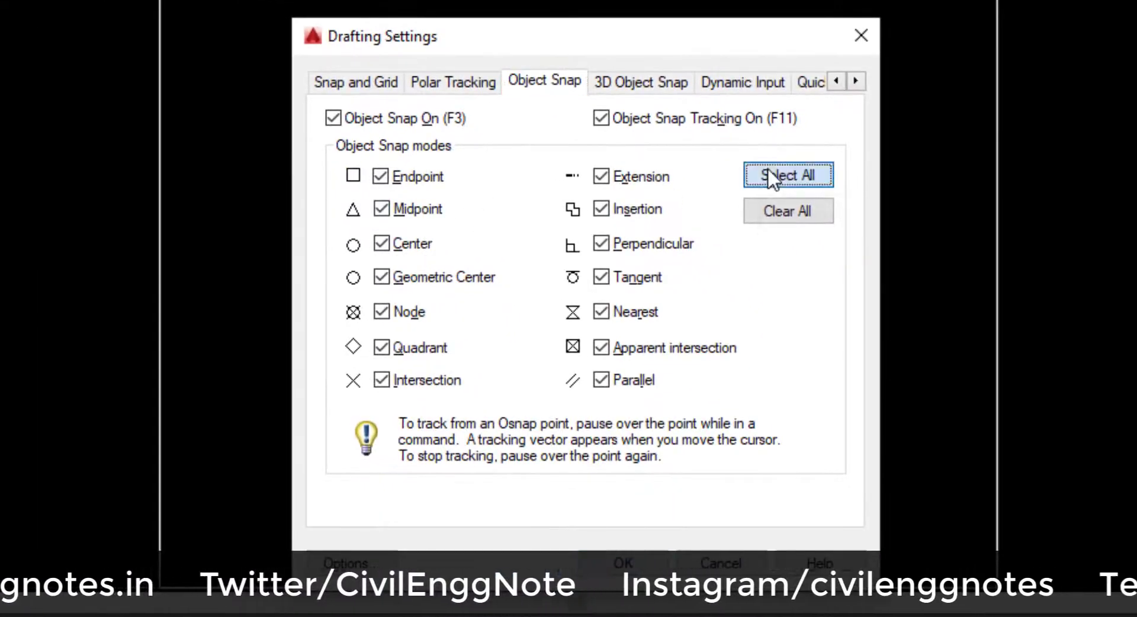
pyautogui.click(796, 222)
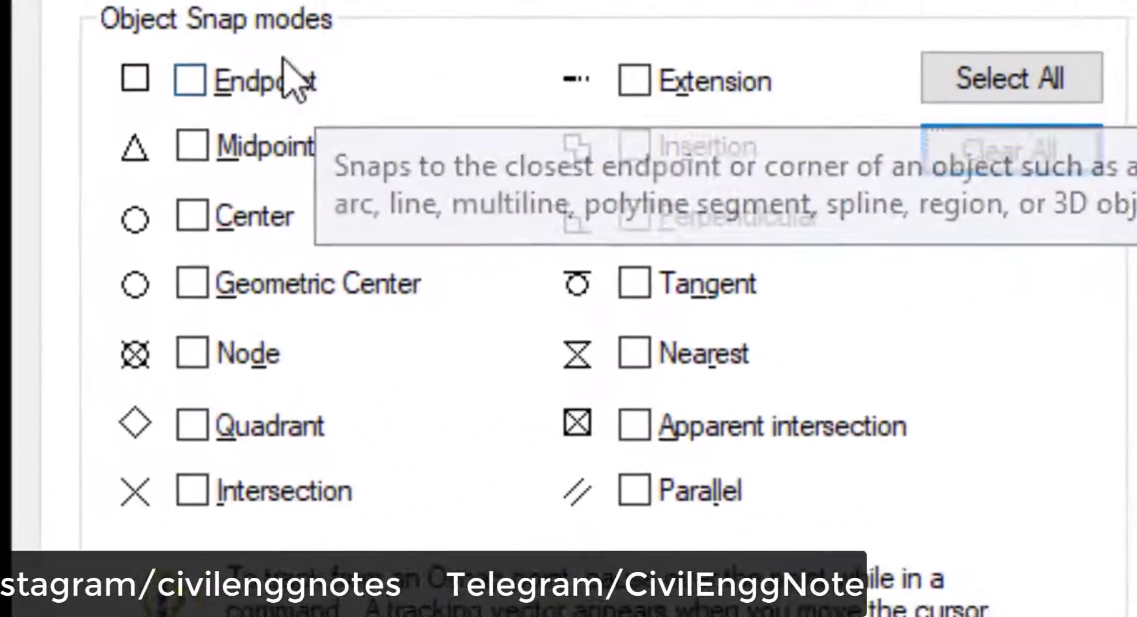
# Step: Enable the Endpoint, Midpoint, Center, Intersection, Extension, Perpendicular and Parallel object snaps and accept the drafting settings
pyautogui.click(261, 80)
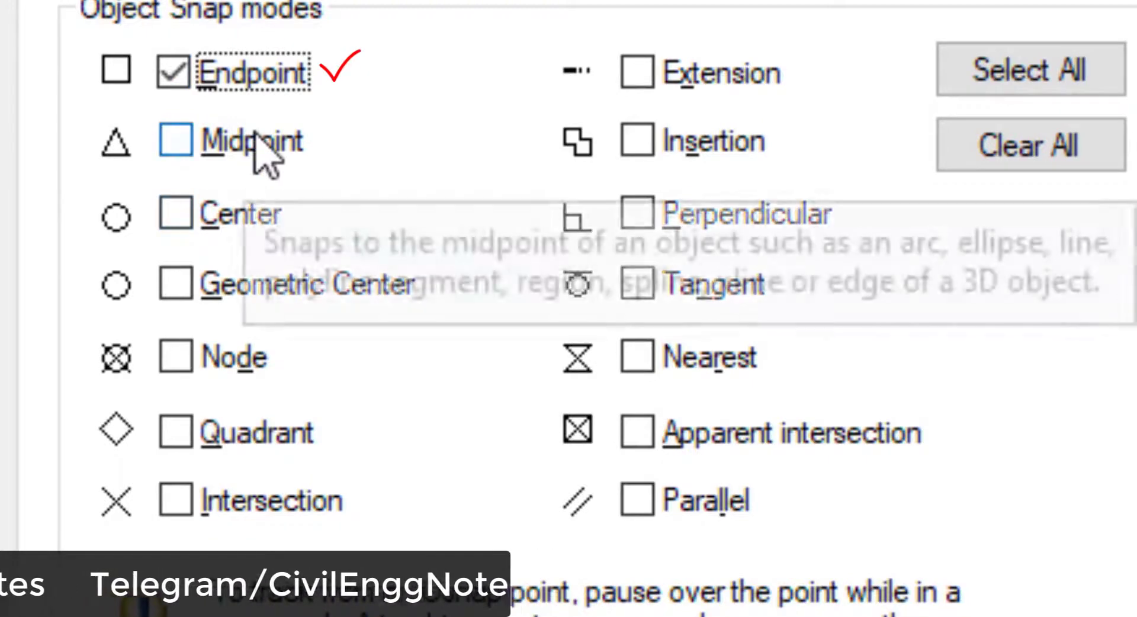
pyautogui.click(296, 140)
pyautogui.click(252, 220)
pyautogui.click(274, 503)
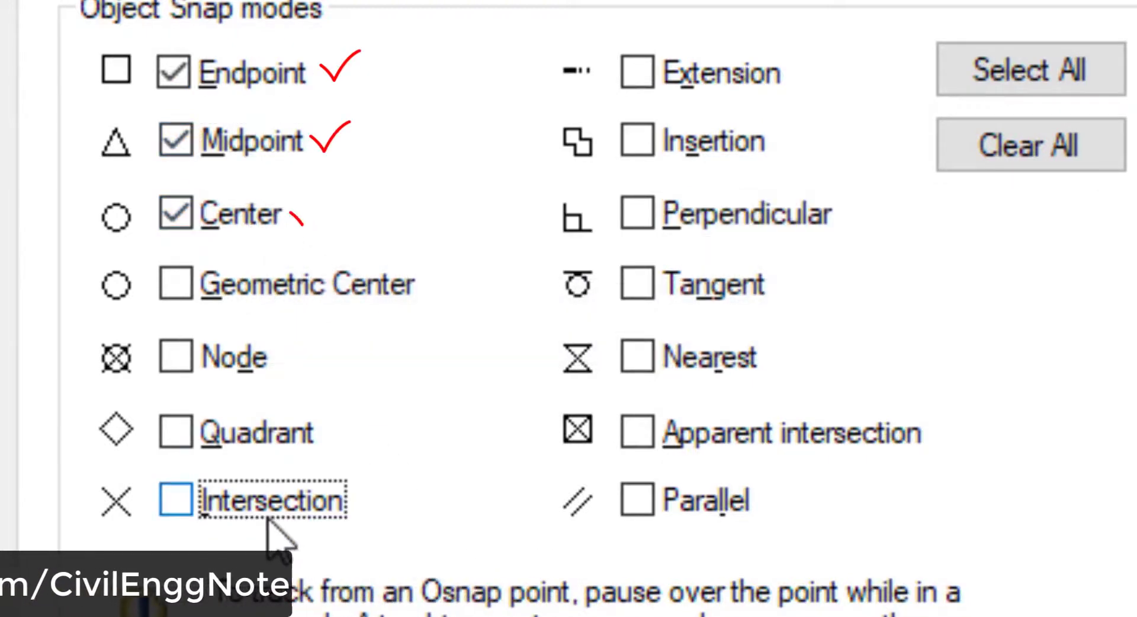
pyautogui.click(663, 79)
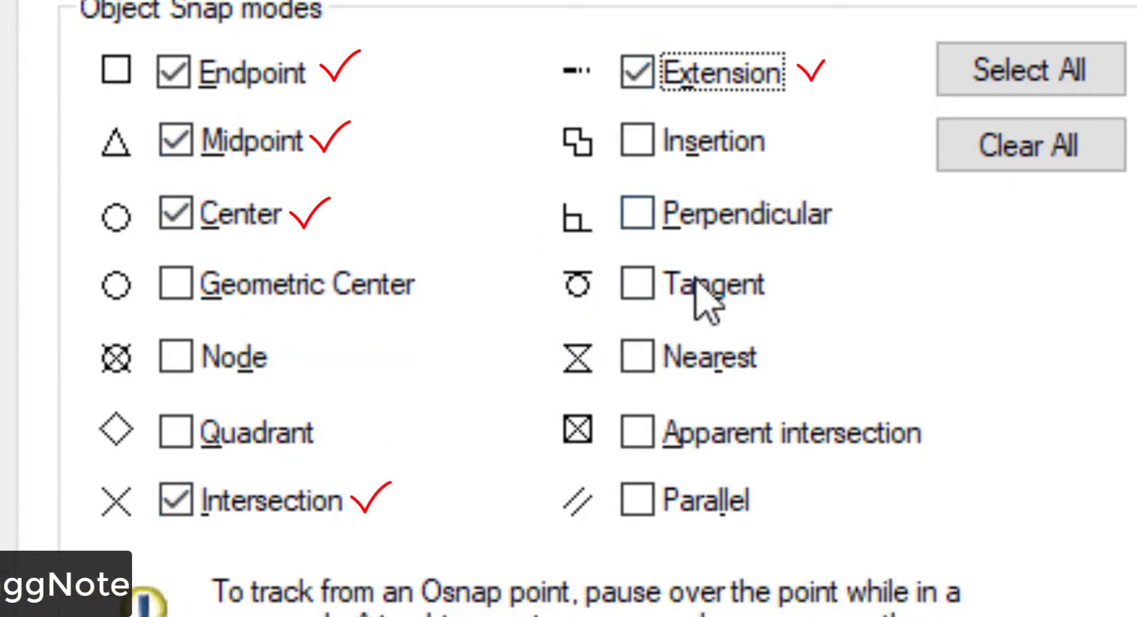
pyautogui.click(725, 225)
pyautogui.click(691, 499)
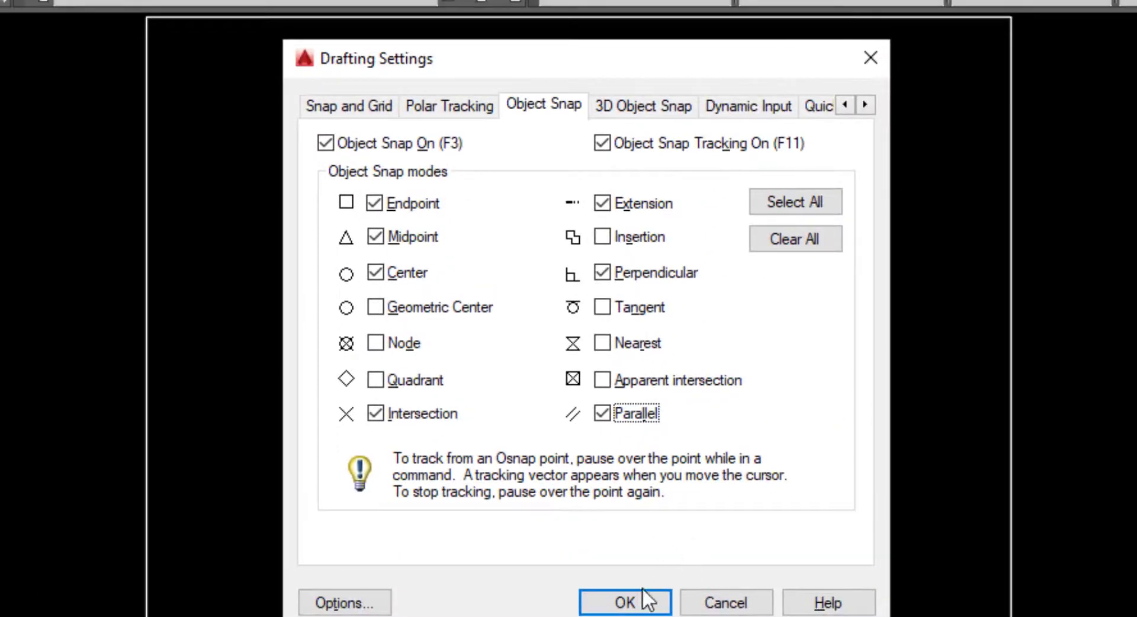
pyautogui.click(622, 599)
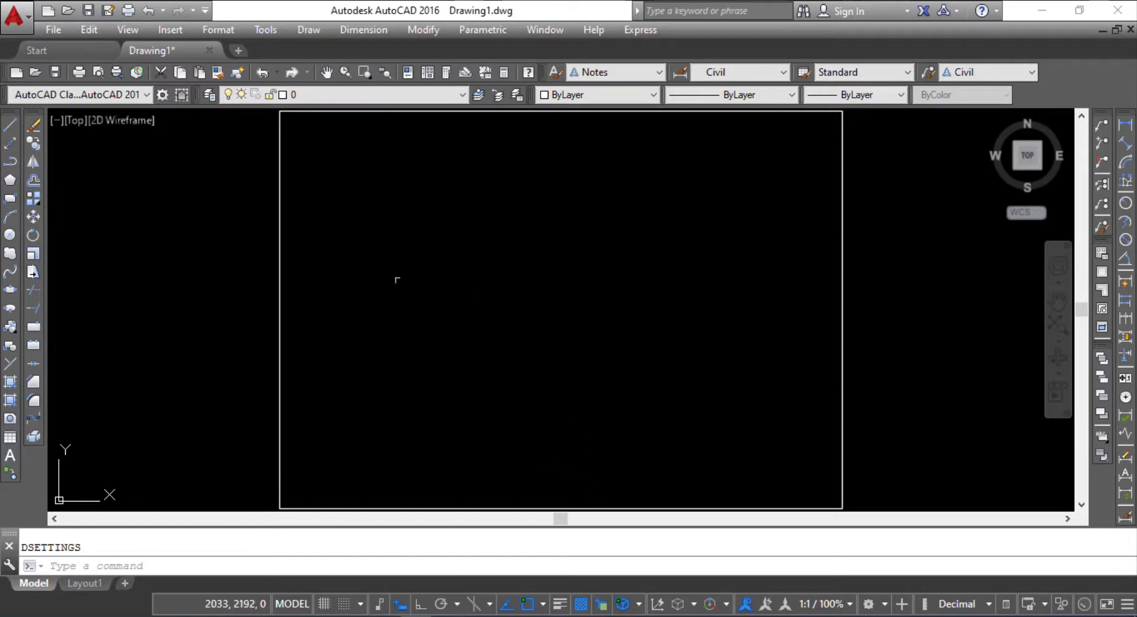
# Step: With Ortho mode turned on, draw connected lines inside the sheet border running right, straight up and about 1150 mm back left
pyautogui.click(10, 124)
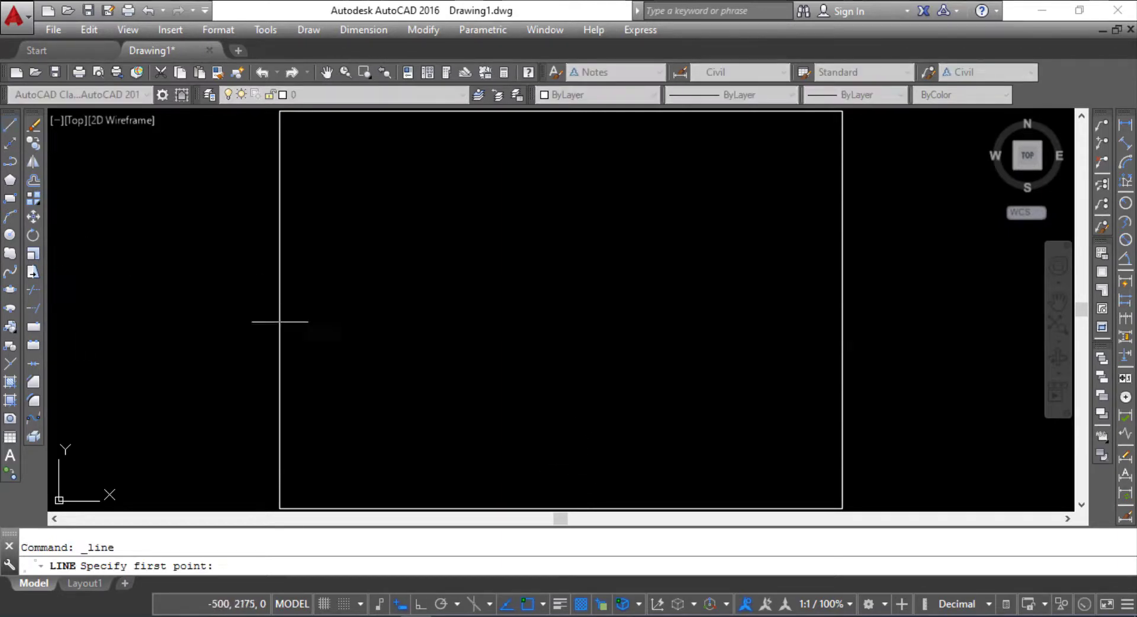
pyautogui.click(415, 361)
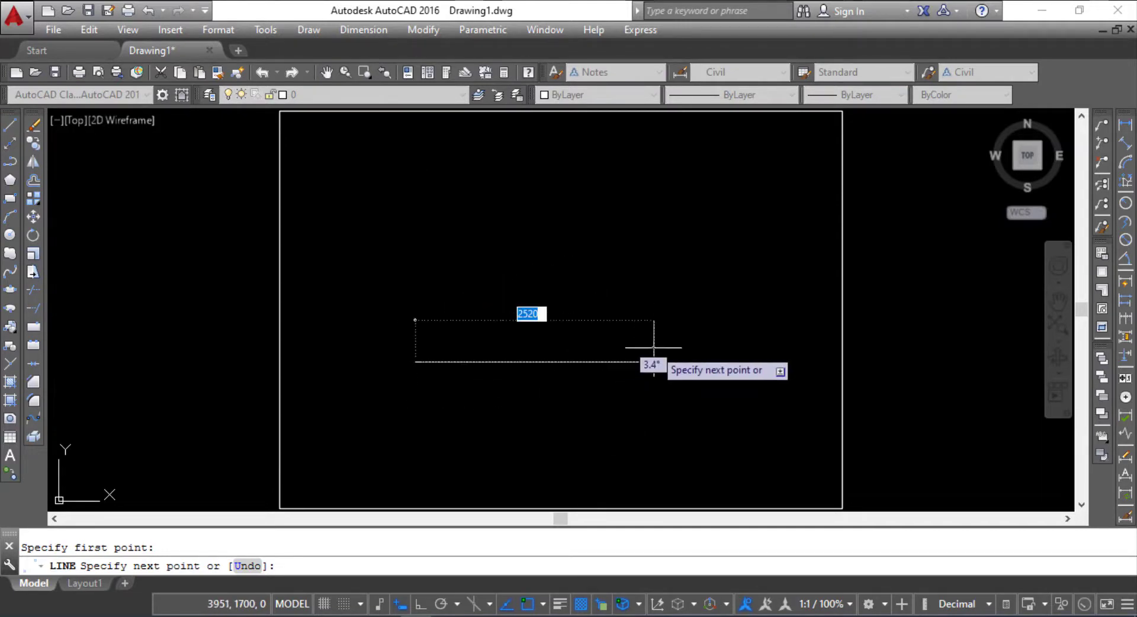
pyautogui.press('F8')
pyautogui.click(637, 332)
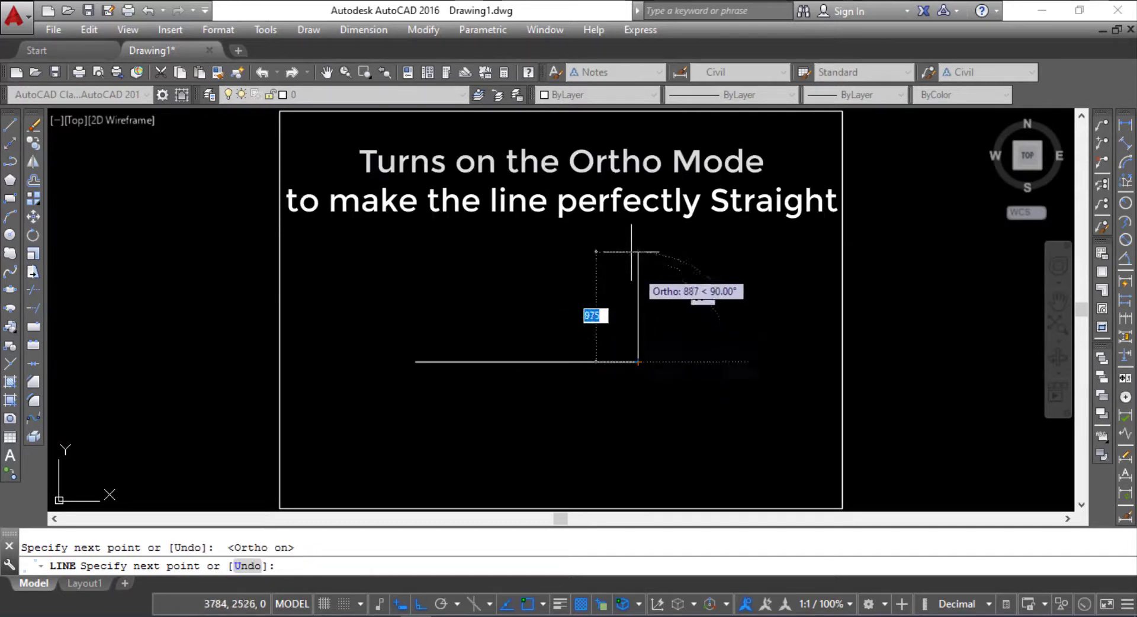
pyautogui.click(627, 227)
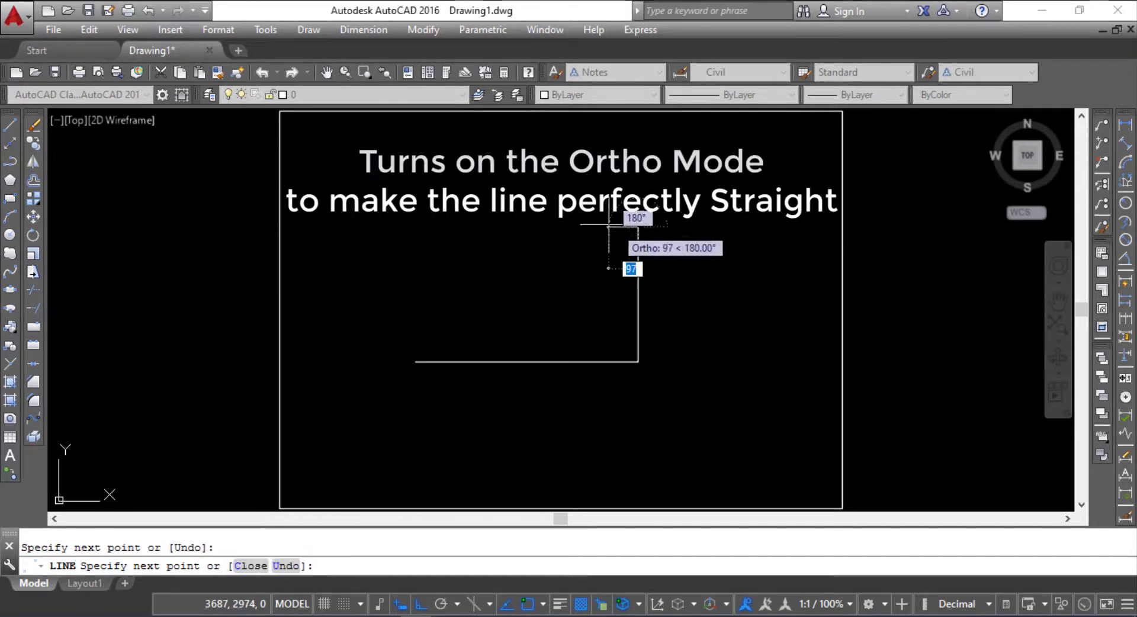
pyautogui.click(518, 226)
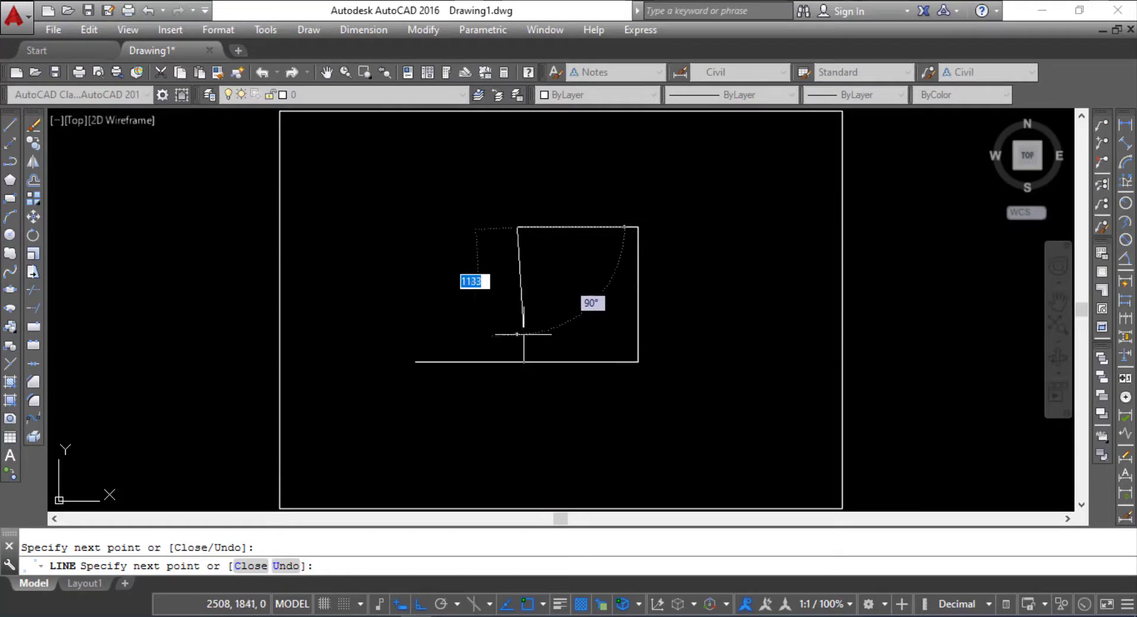
# Step: Turn Ortho mode off, add a slanted segment down from the upper-left corner and end the line above the bottom segment
pyautogui.press('F8')
pyautogui.click(500, 325)
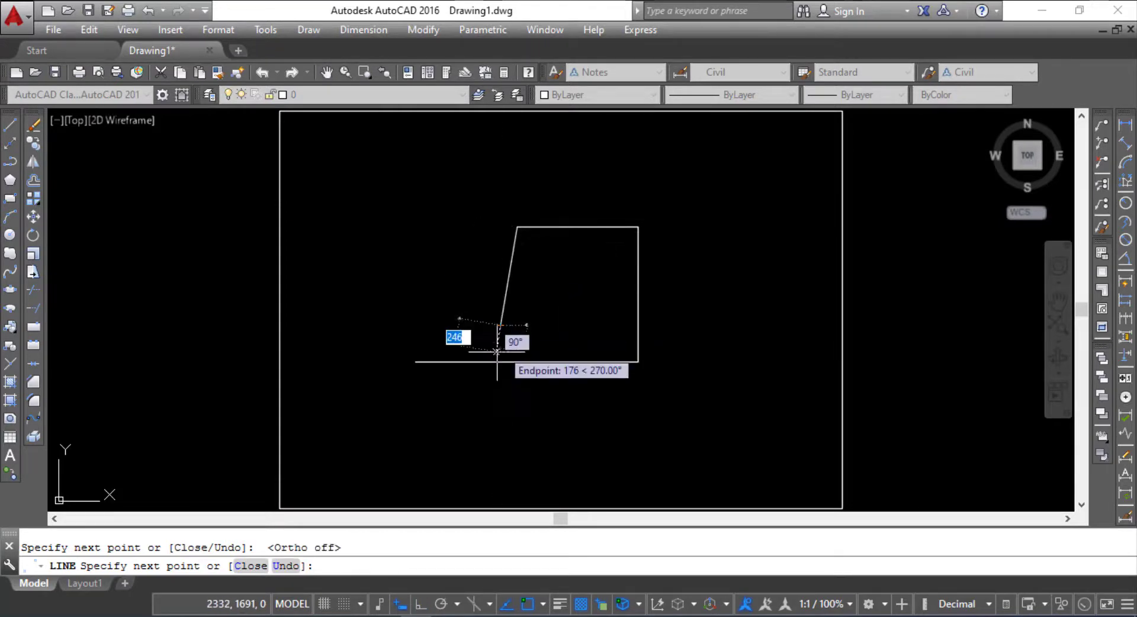
pyautogui.press('Return')
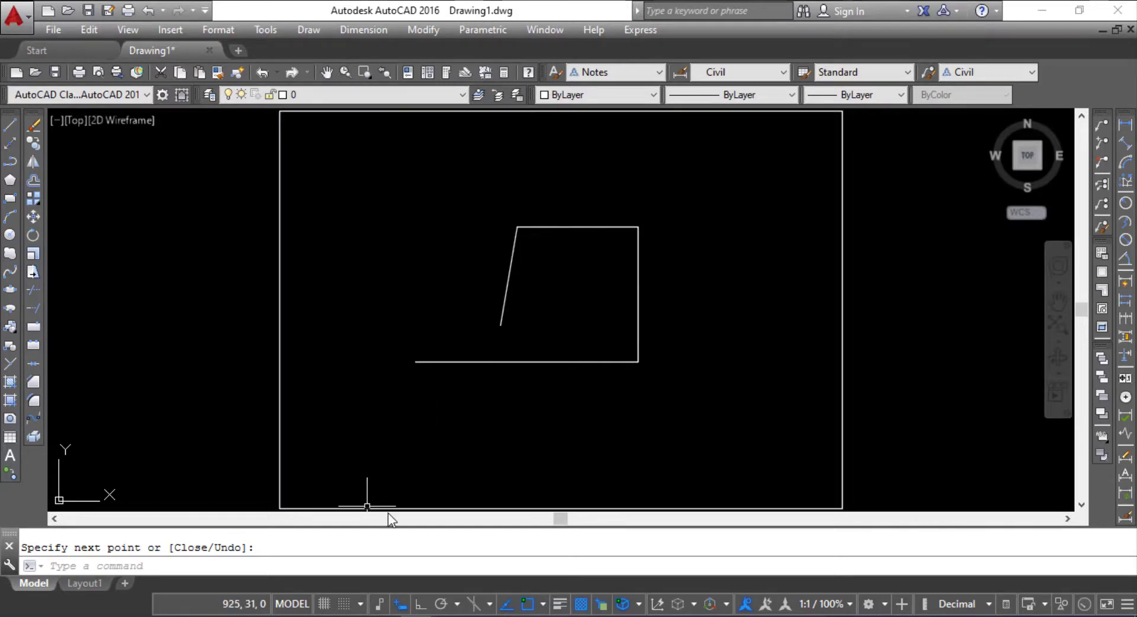
# Step: Open the program help, look through the DIM command topic and close the help window
pyautogui.press('F1')
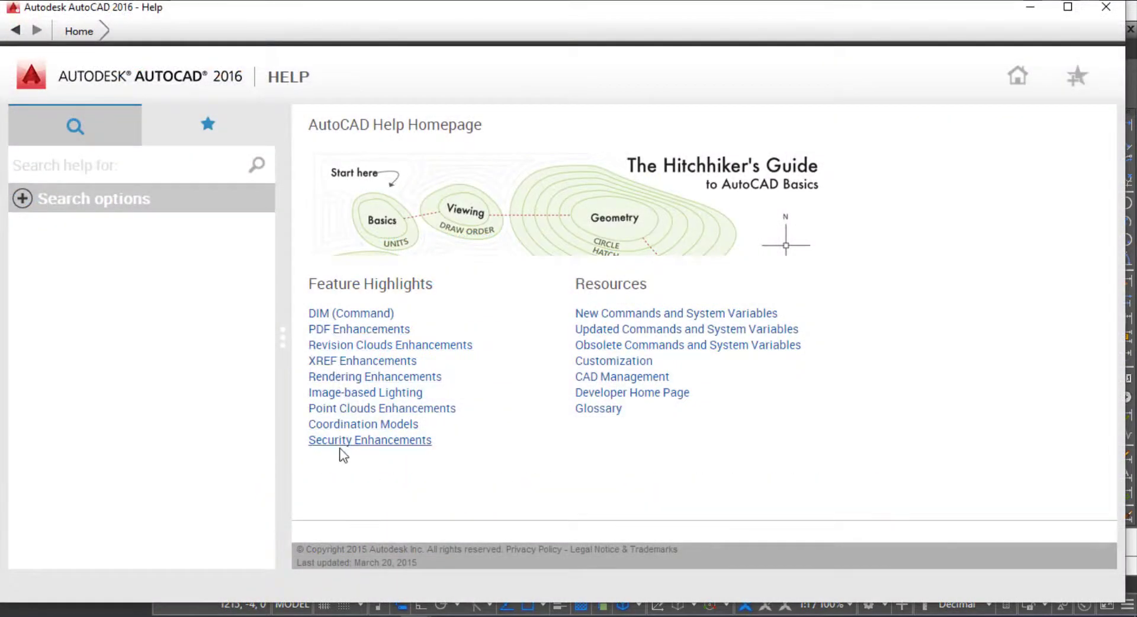
pyautogui.click(354, 314)
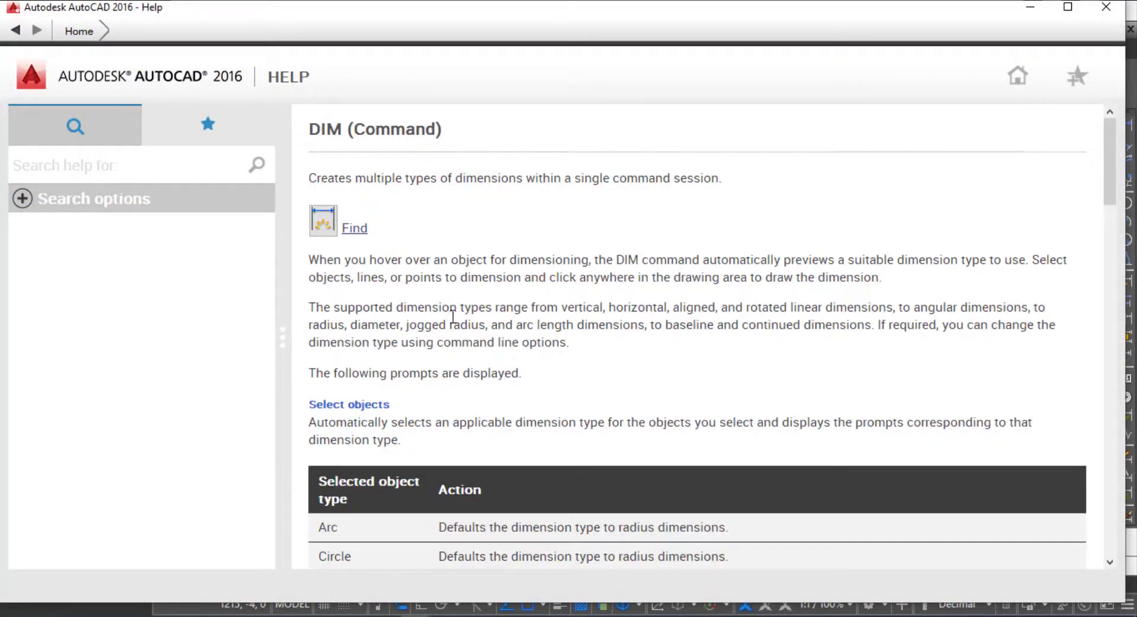
pyautogui.scroll(-5, 453, 317)
pyautogui.scroll(5, 531, 438)
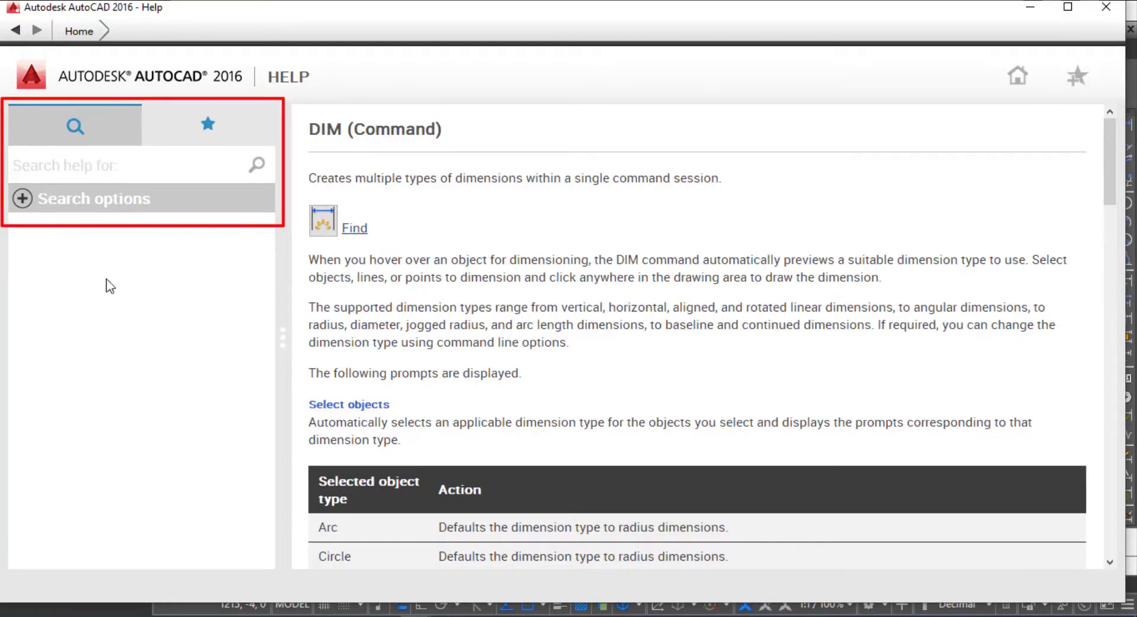
pyautogui.click(1104, 8)
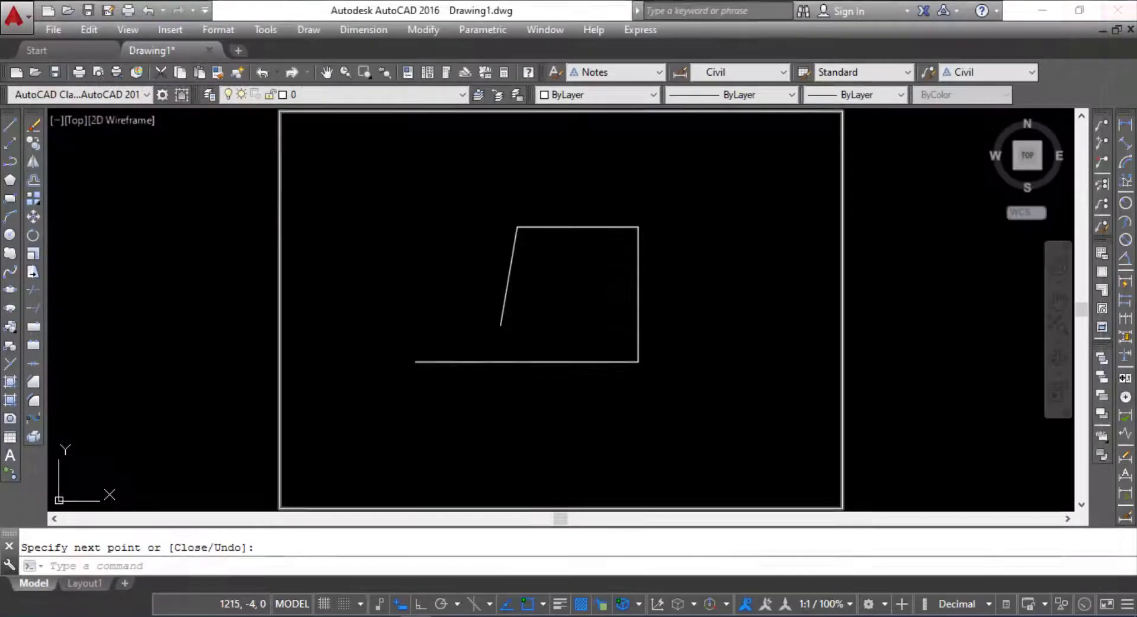
# Step: Open the text window to view the command history and close it again
pyautogui.press('F2')
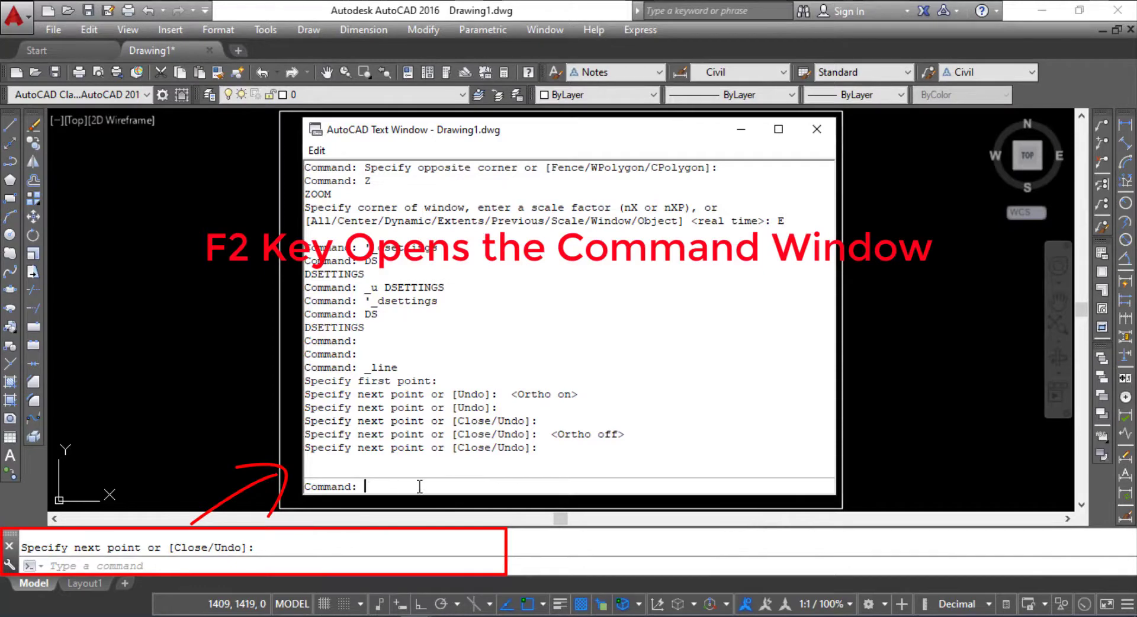
pyautogui.click(815, 131)
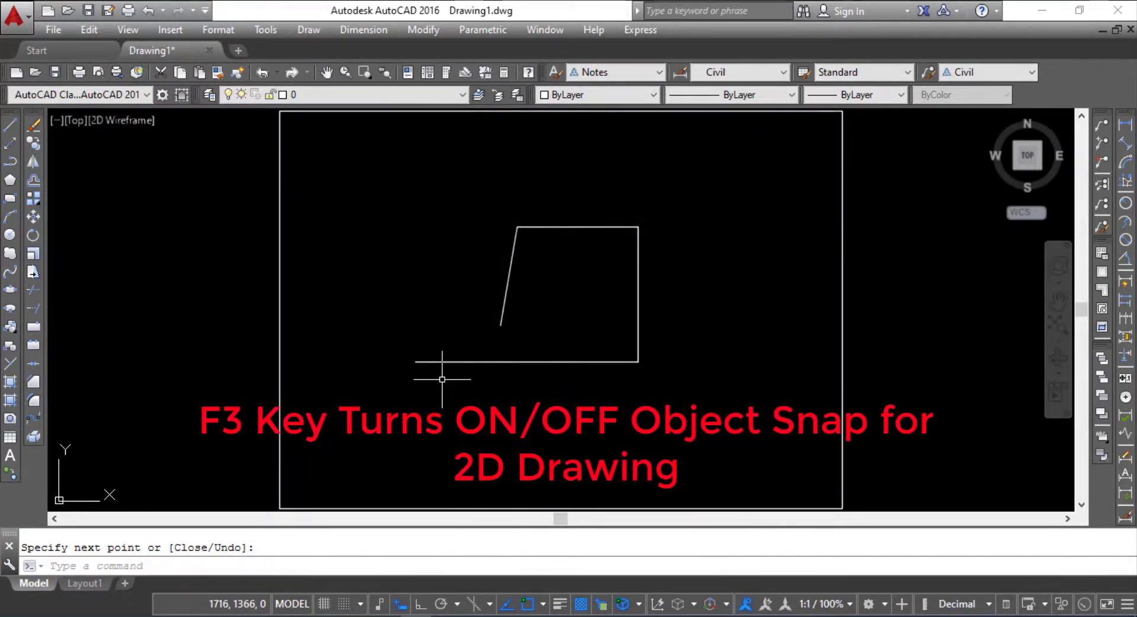
# Step: Switch object snap off and on while aiming a line's first point at the bottom segment's left end, leave it on and cancel the line
pyautogui.press('F3')
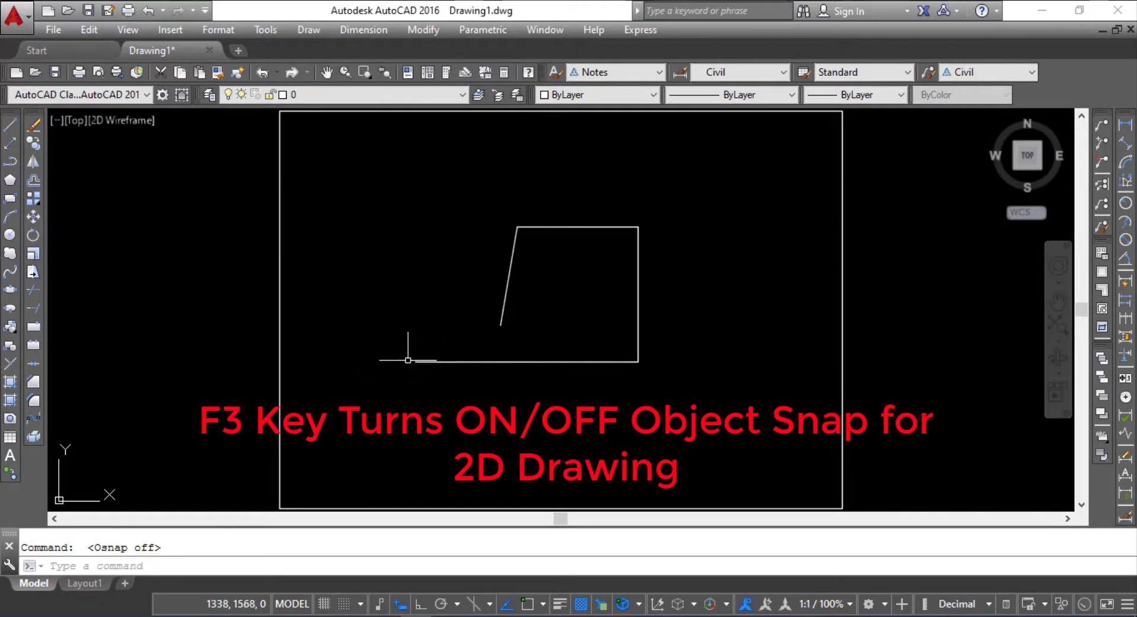
pyautogui.click(9, 125)
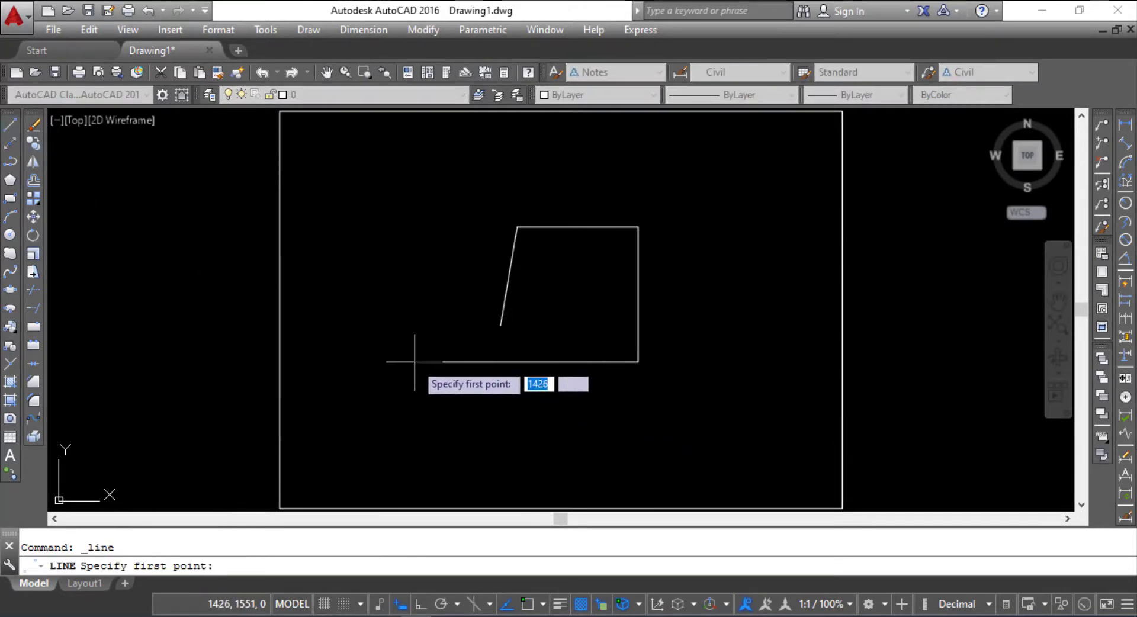
pyautogui.press('F3')
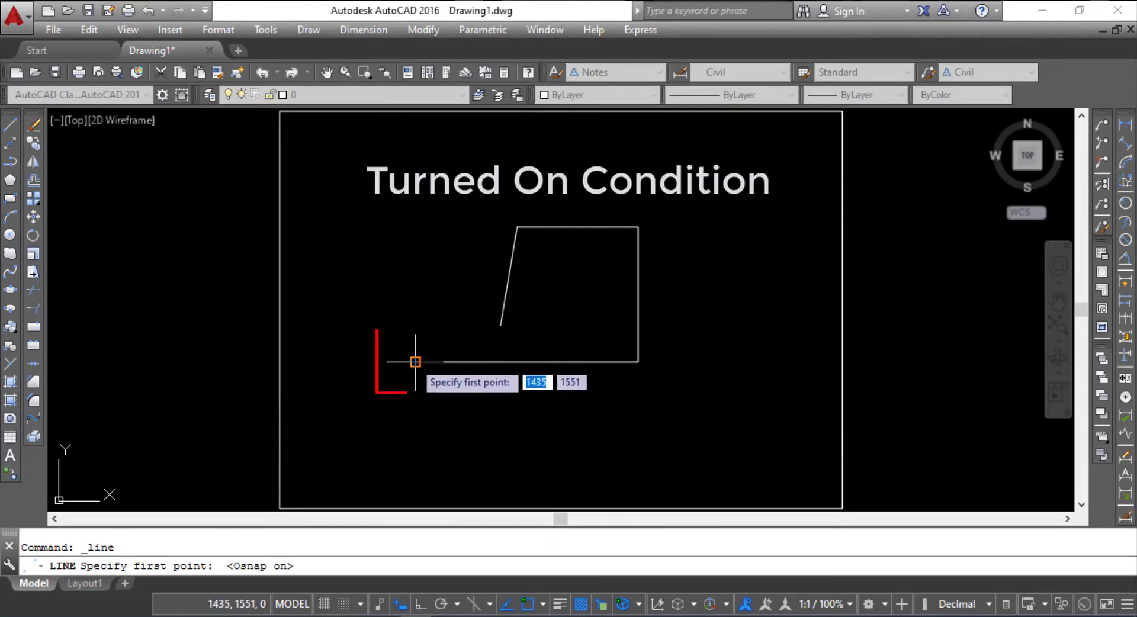
pyautogui.press('F3')
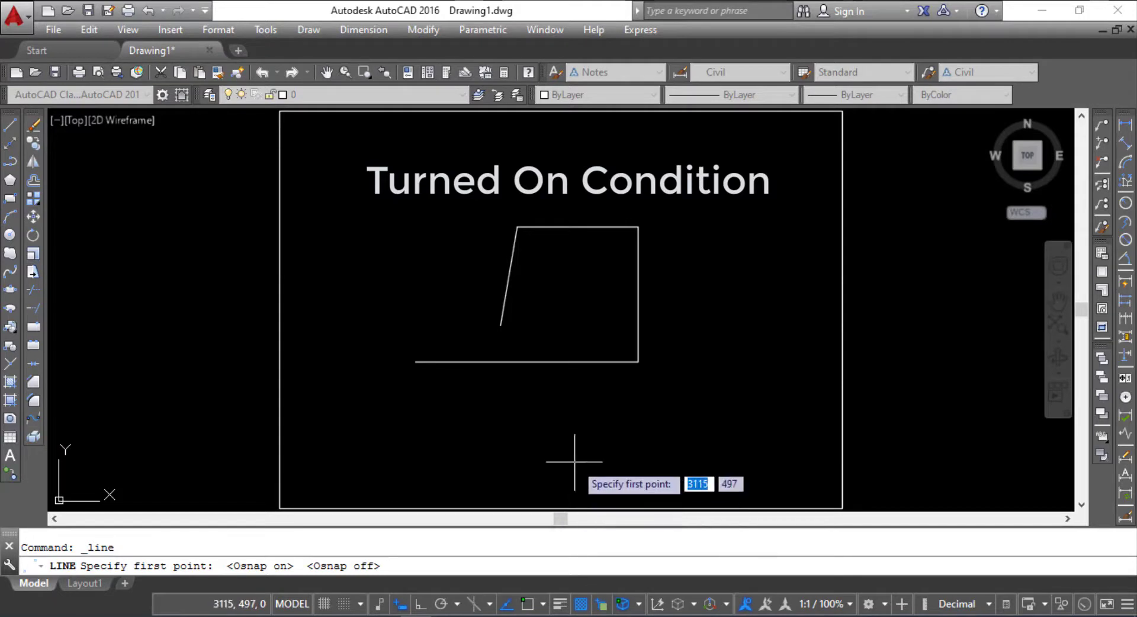
pyautogui.press('F3')
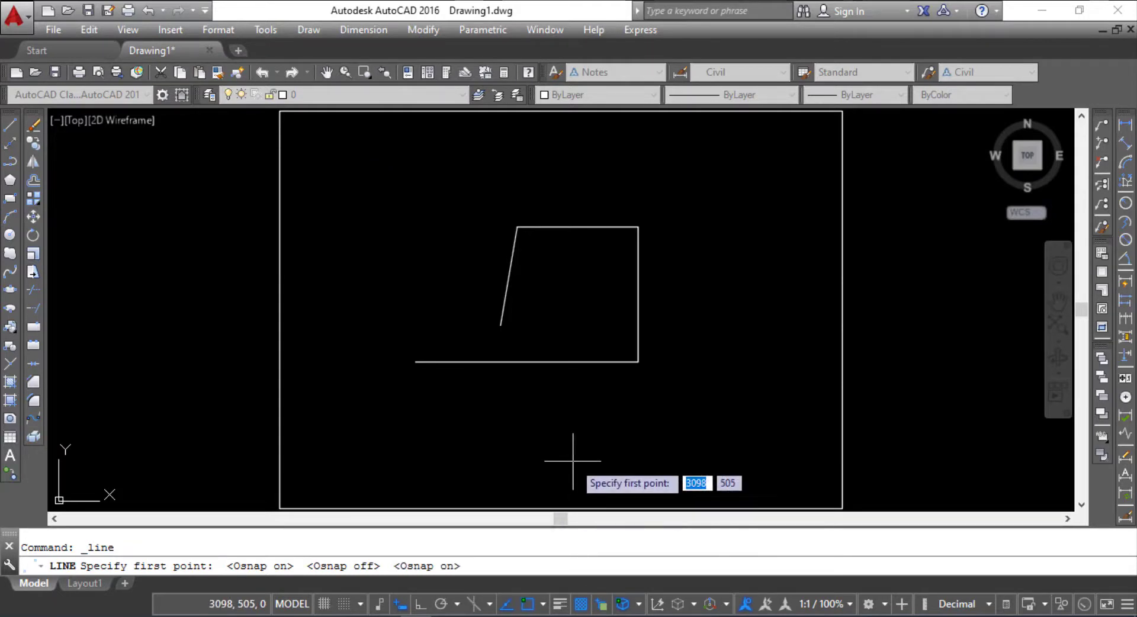
pyautogui.press('Escape')
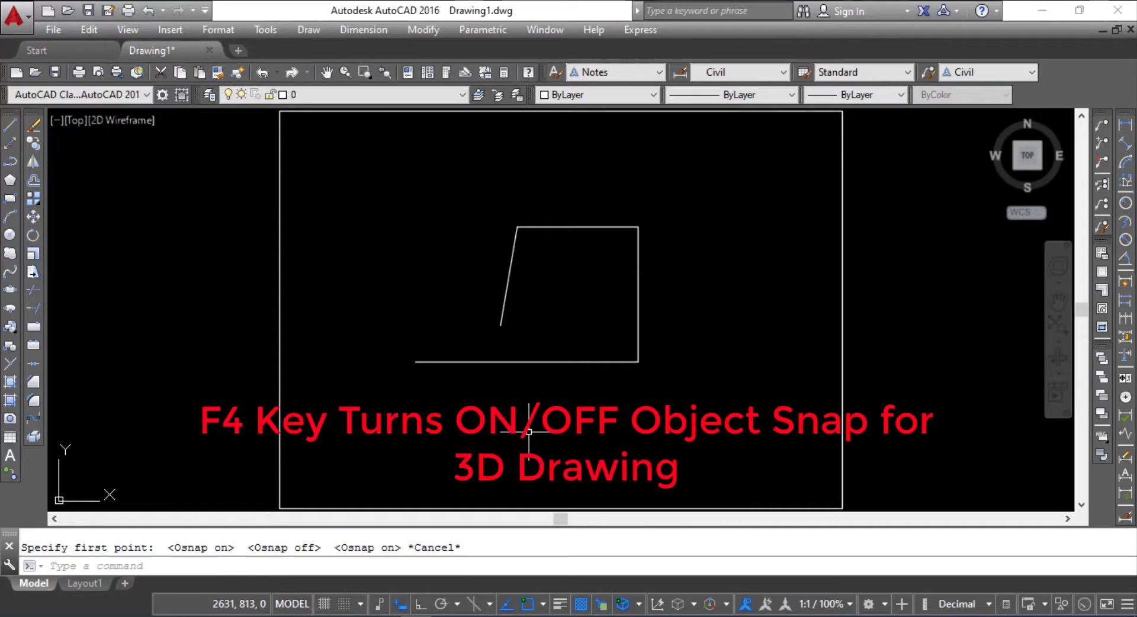
# Step: Toggle 3D object snap and leave it off
pyautogui.press('F4')
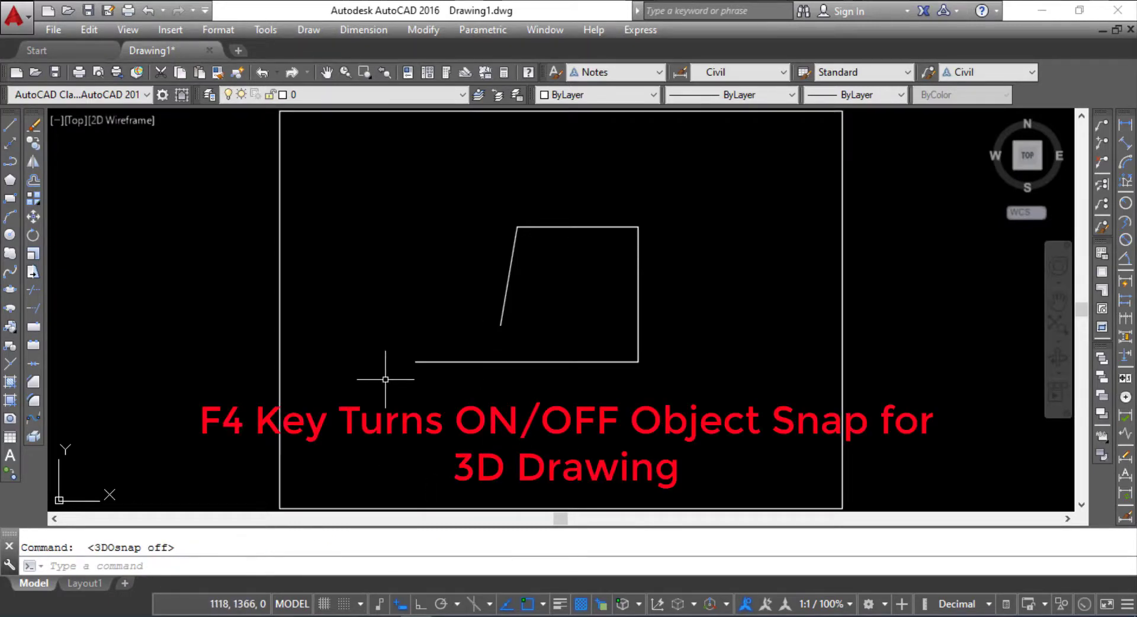
pyautogui.press('F4')
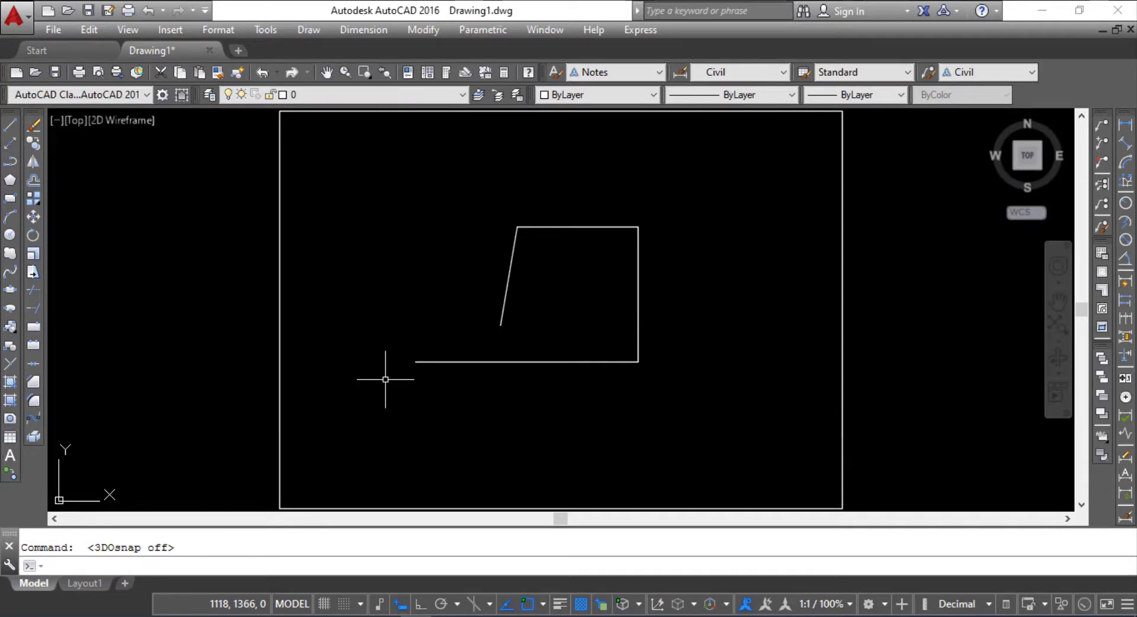
pyautogui.click(415, 442)
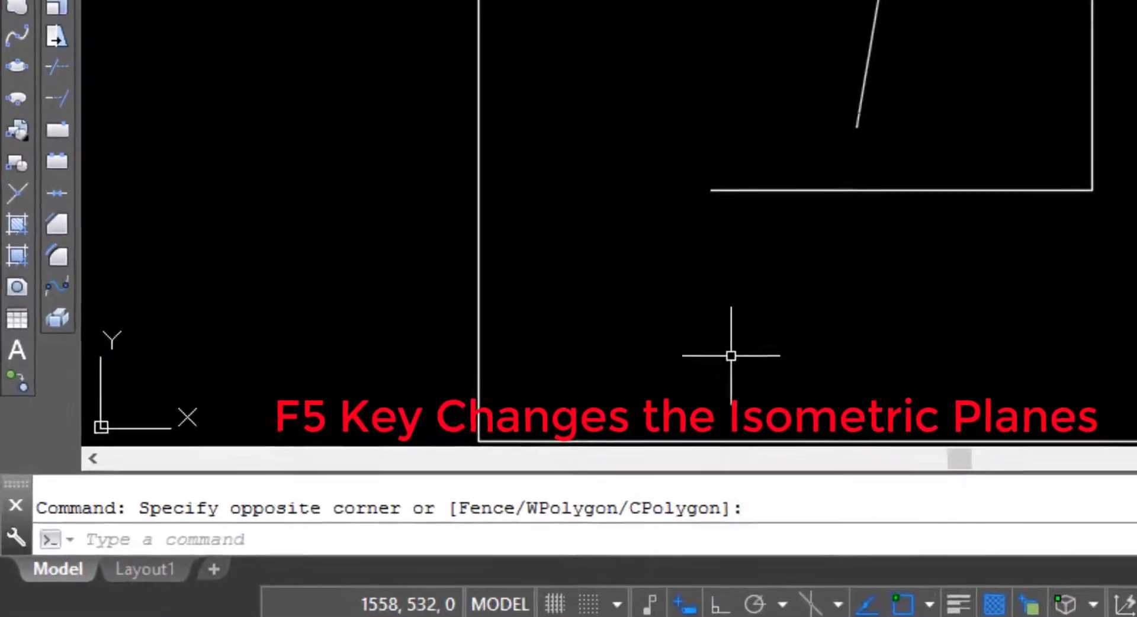
# Step: Cycle the isometric drawing plane from Top through the other planes, including Left, and back to Top
pyautogui.press('F5')
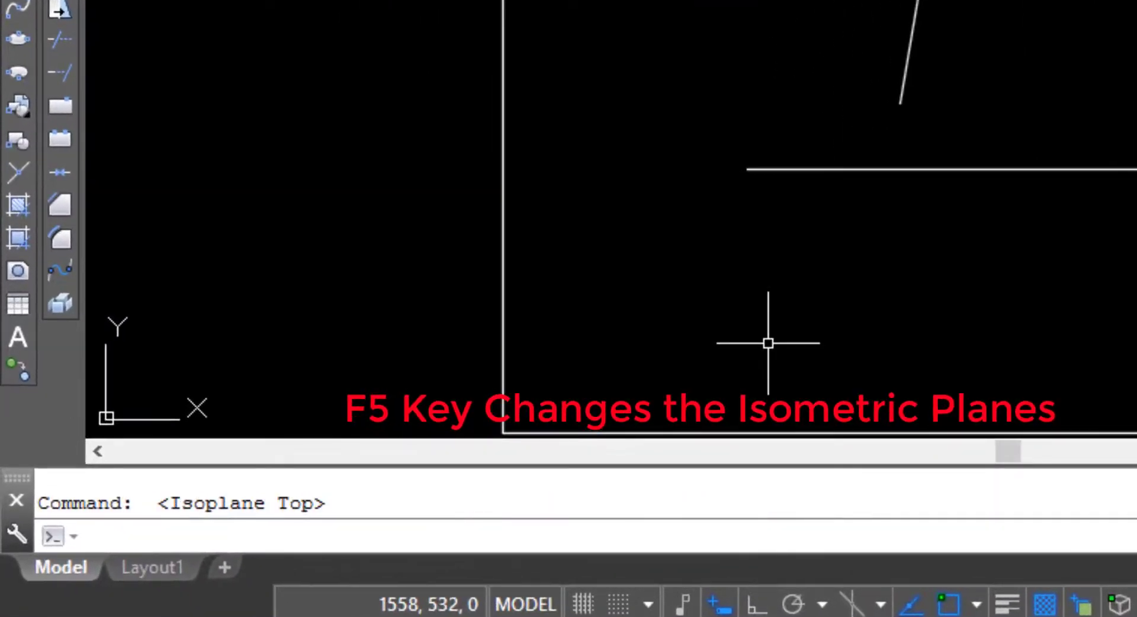
pyautogui.press('F5')
pyautogui.press('F5')
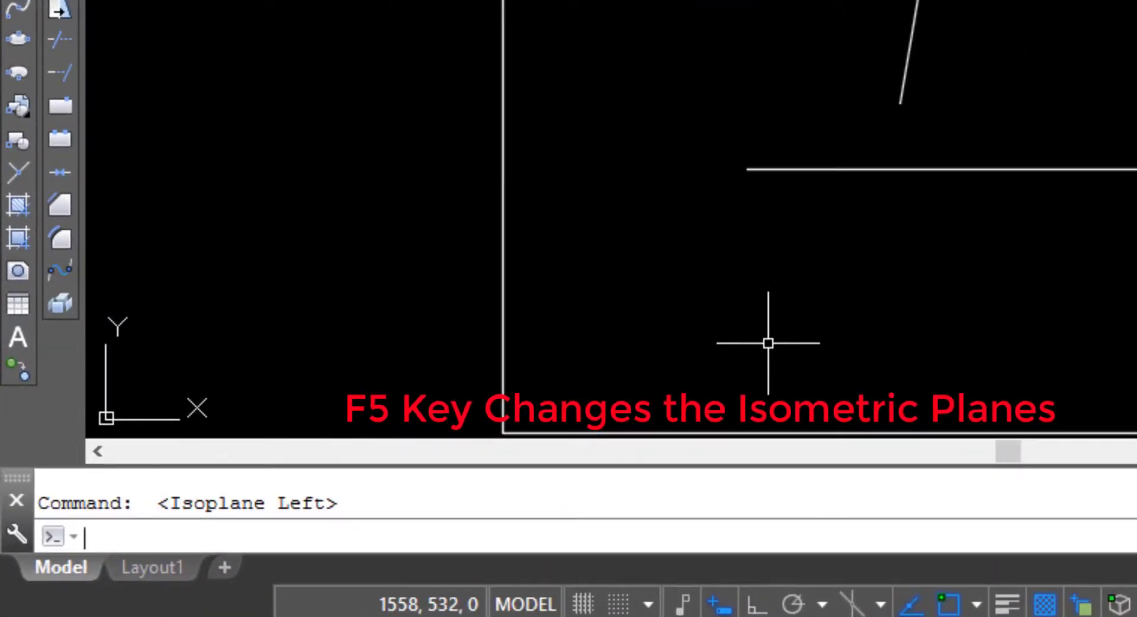
pyautogui.press('F5')
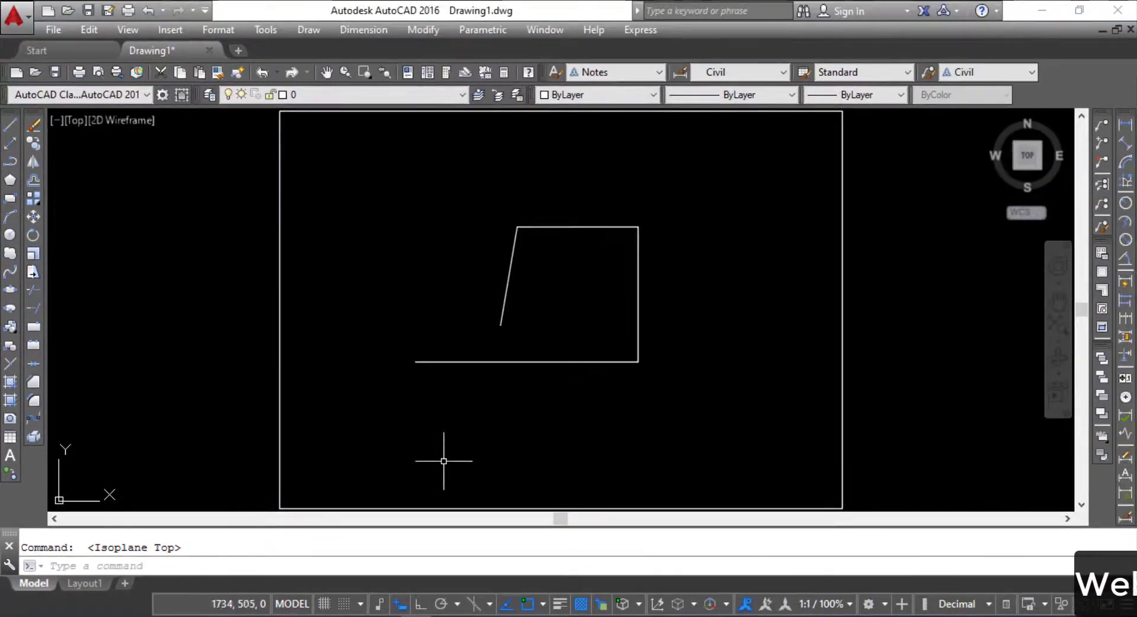
pyautogui.click(899, 364)
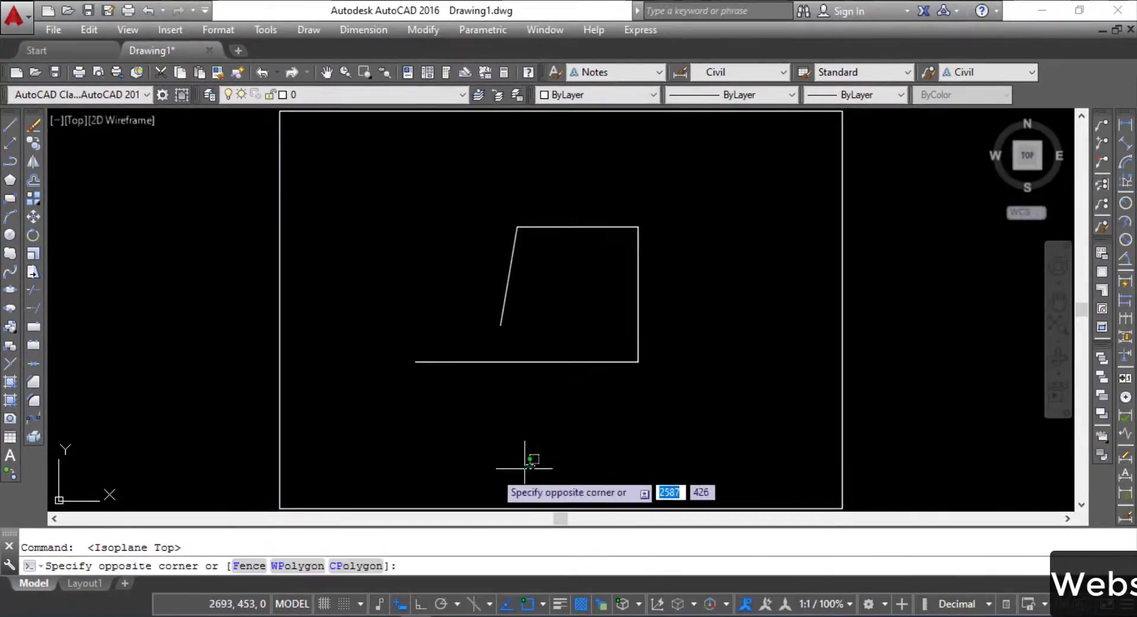
pyautogui.click(395, 386)
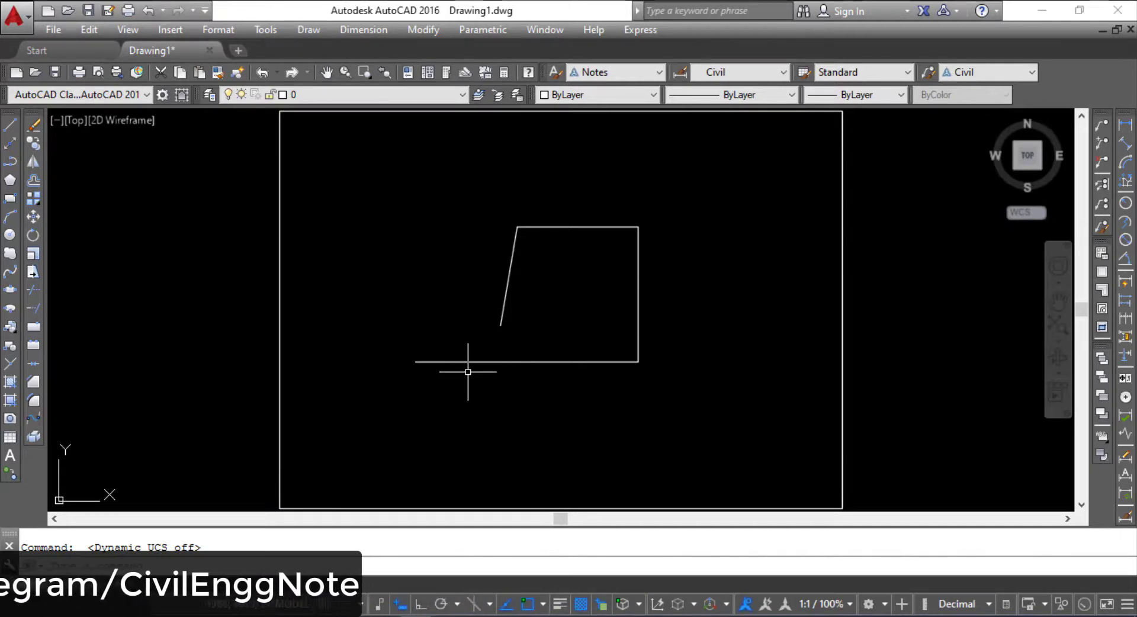
# Step: Turn the grid on, view it at a smaller scale and at the drawing extents, and turn the grid off
pyautogui.press('F7')
pyautogui.scroll(-10, 467, 372)
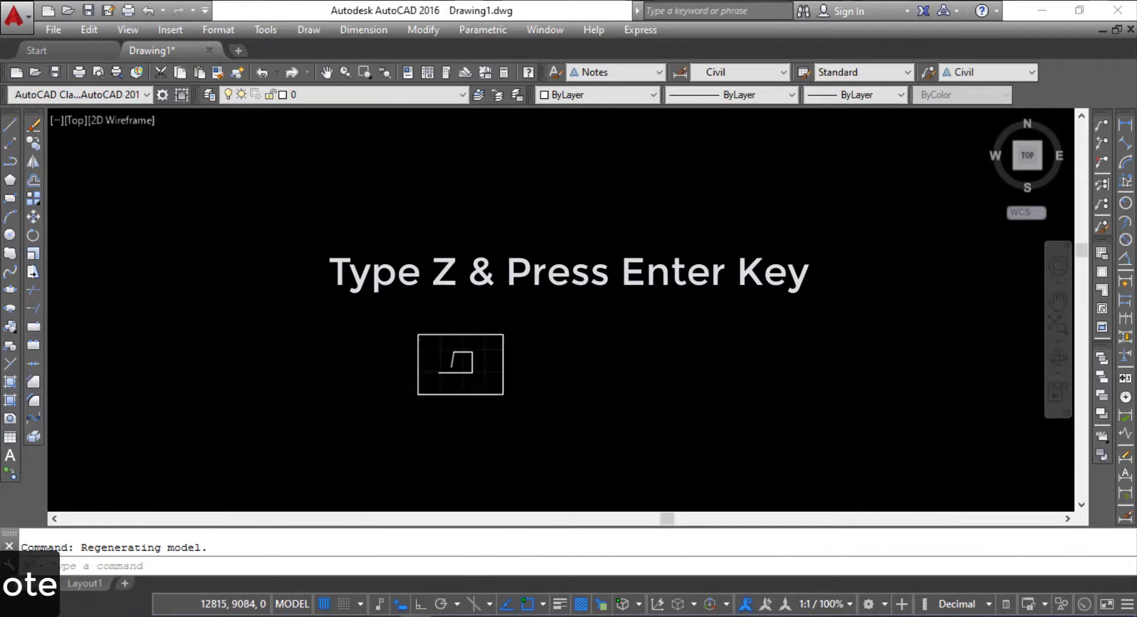
pyautogui.write('Z')
pyautogui.press('Return')
pyautogui.write('E')
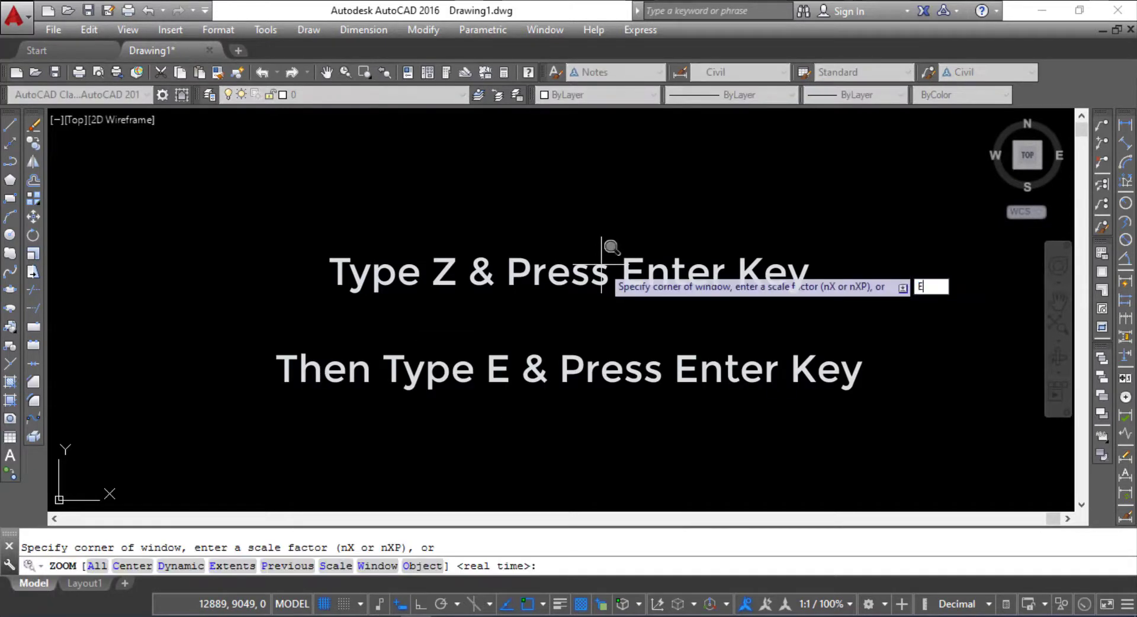
pyautogui.press('Return')
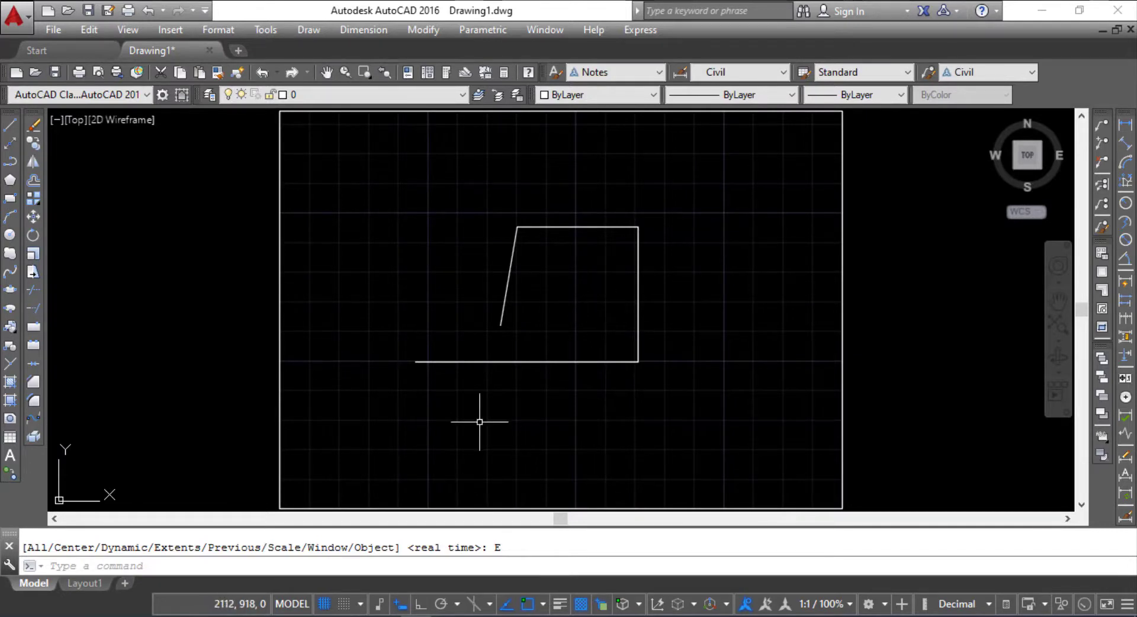
pyautogui.press('F7')
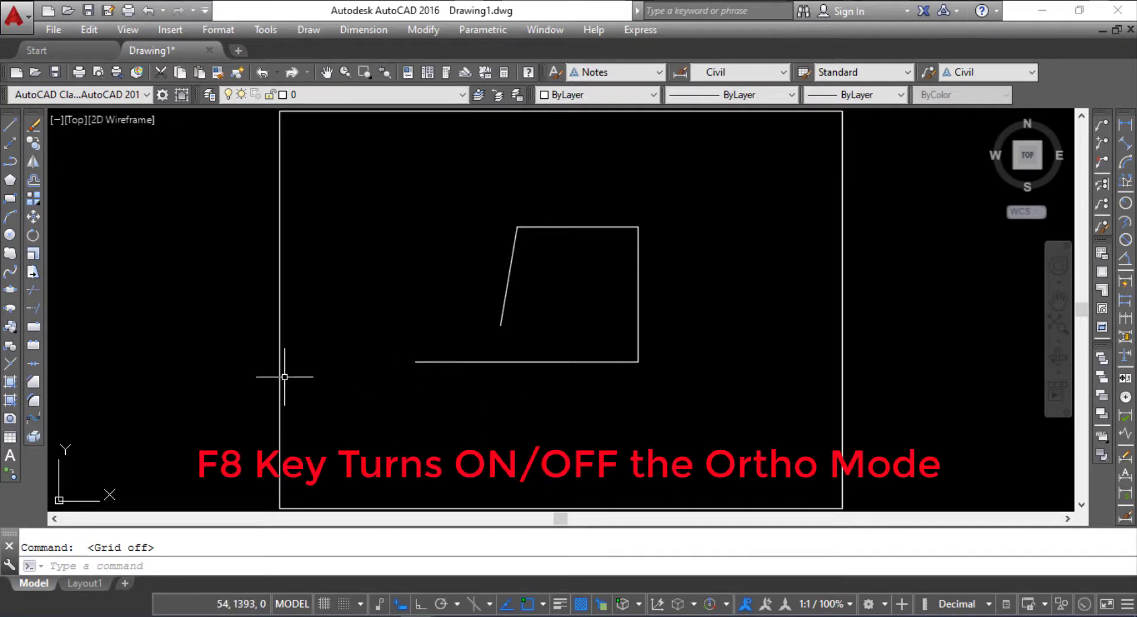
# Step: With Ortho mode on, draw a line below the bottom segment running horizontally right and then straight down
pyautogui.press('F8')
pyautogui.click(10, 124)
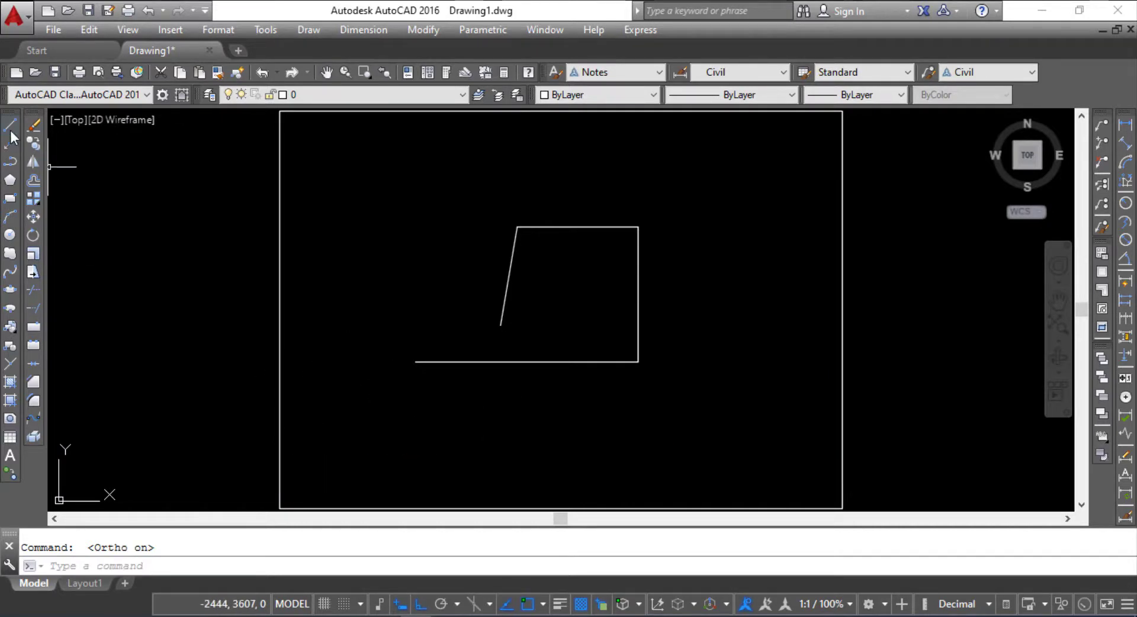
pyautogui.click(416, 362)
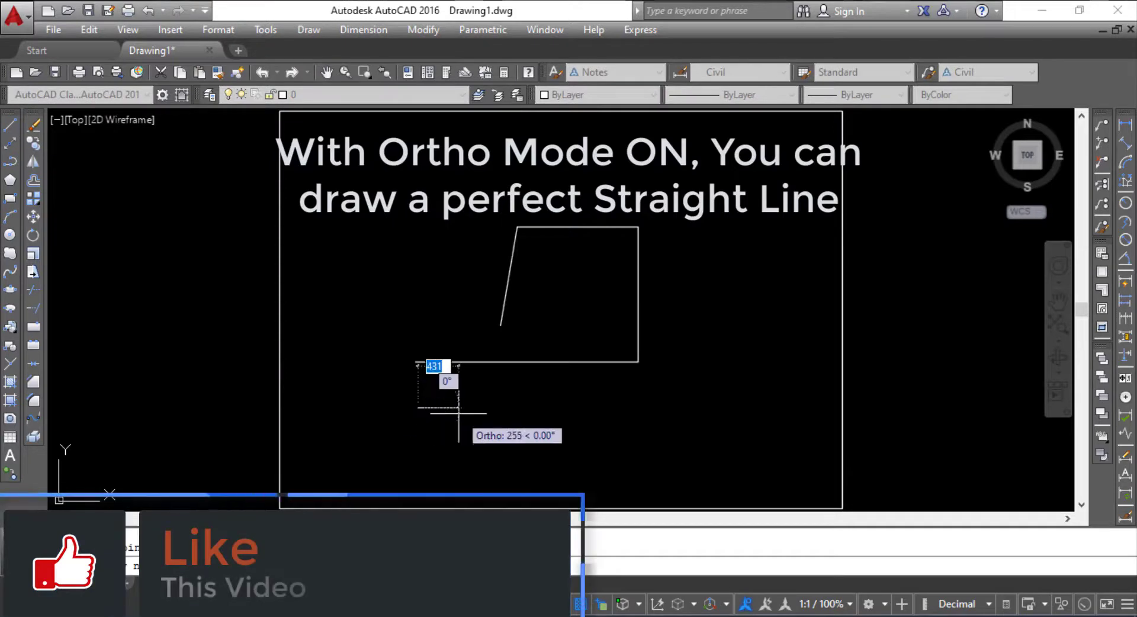
pyautogui.click(637, 413)
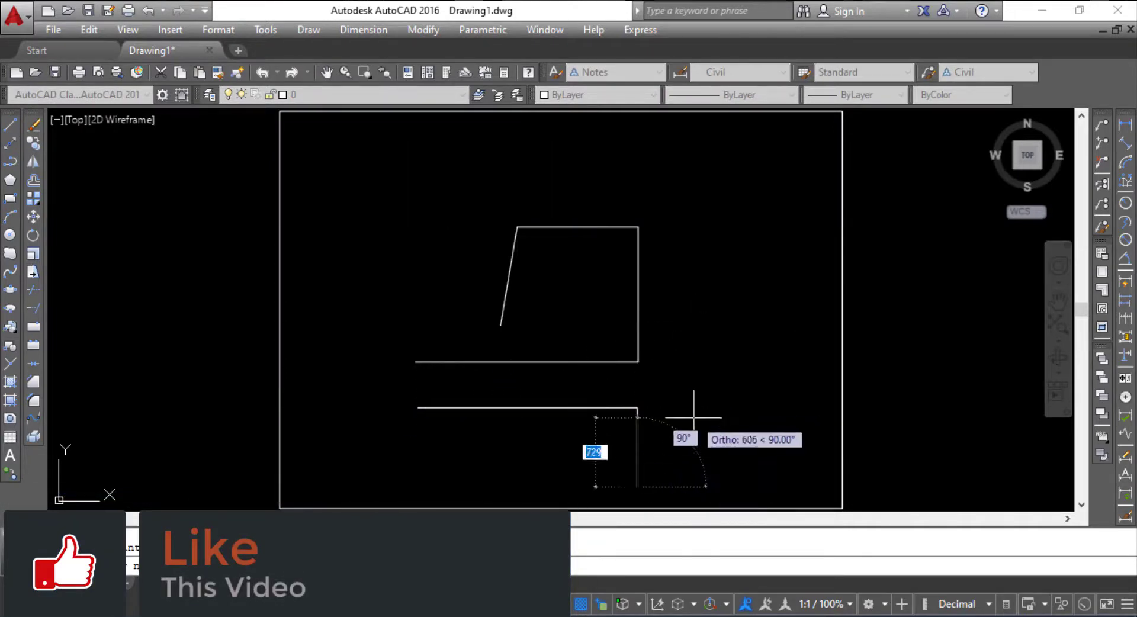
pyautogui.click(674, 487)
# Step: Turn Ortho off and continue the line with a slanted segment, a vertical one about 1190 mm up and a short horizontal one, ending there
pyautogui.press('F8')
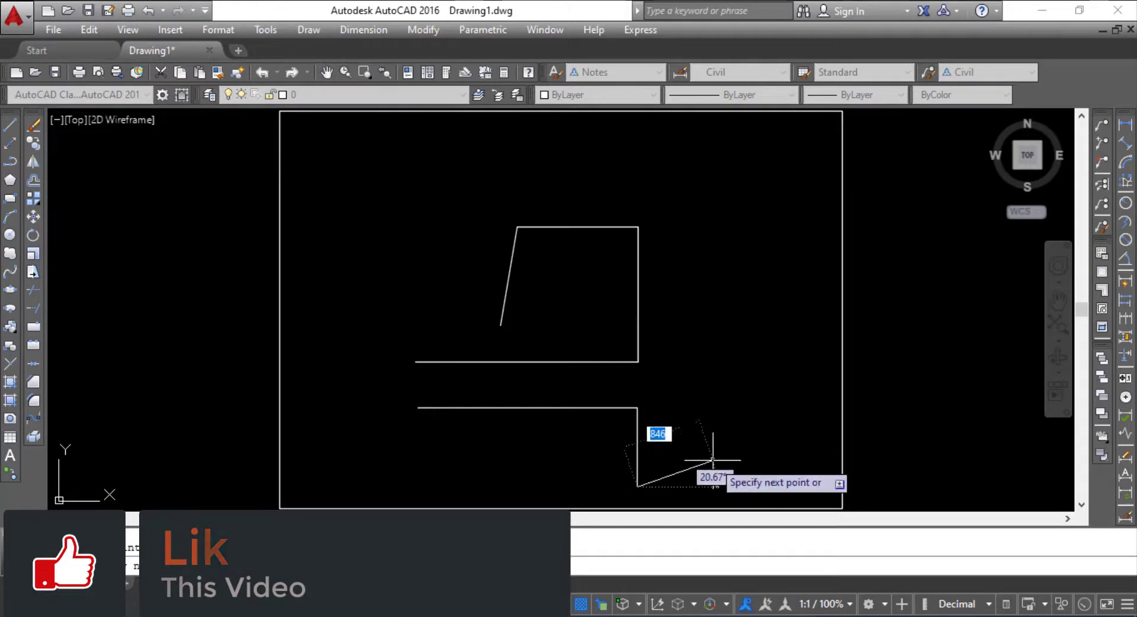
pyautogui.click(715, 472)
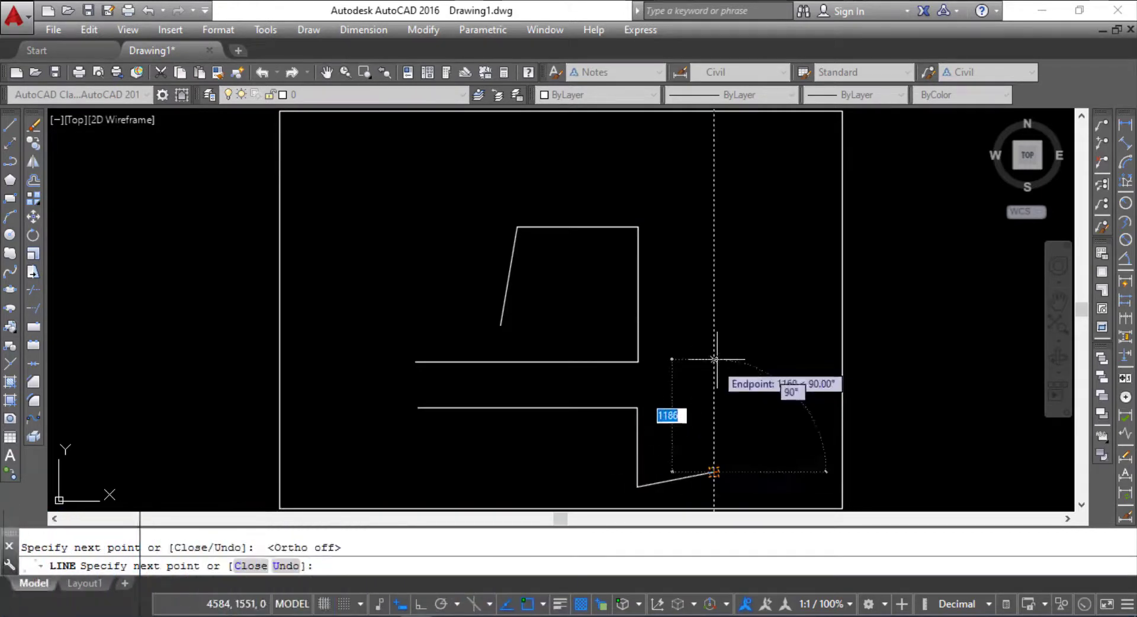
pyautogui.click(715, 357)
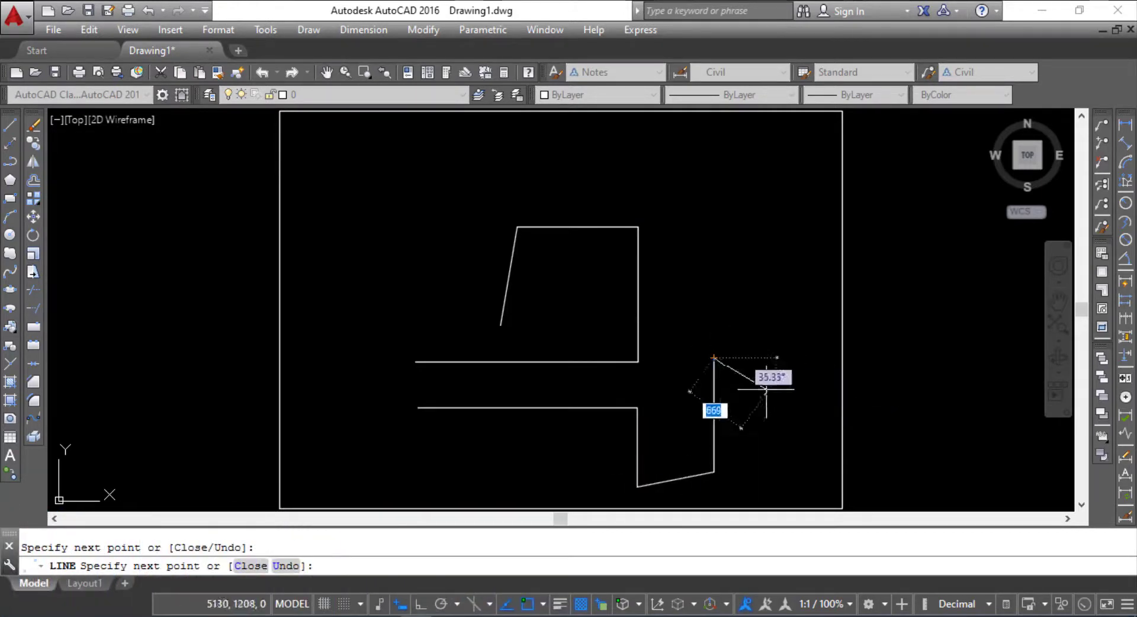
pyautogui.click(778, 357)
pyautogui.press('Return')
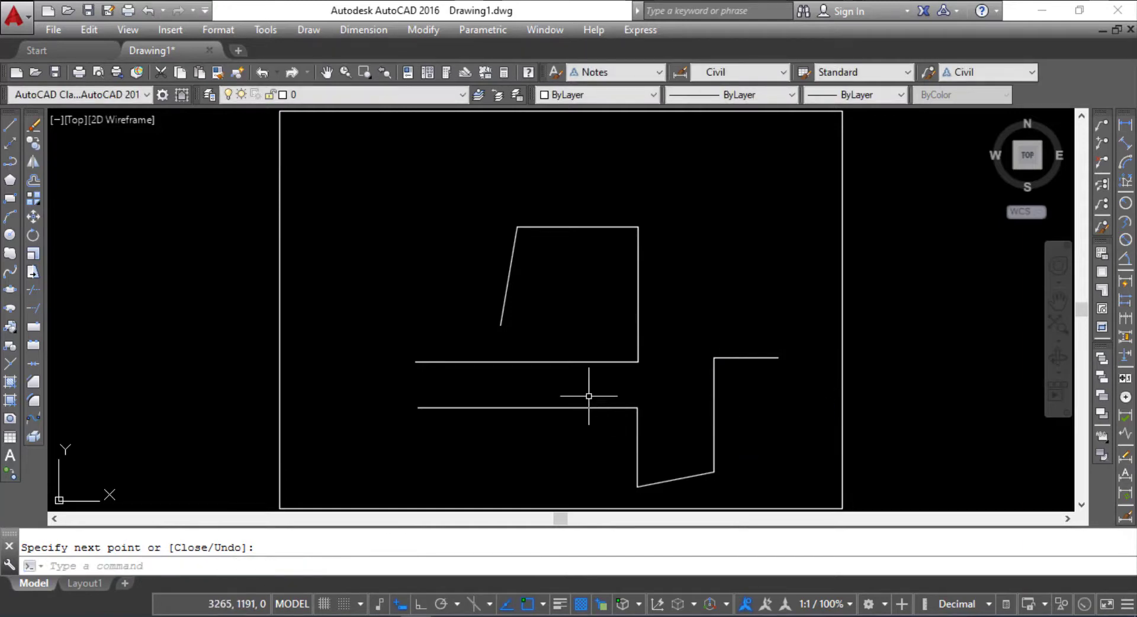
# Step: Erase all the practice lines inside the sheet border
pyautogui.click(782, 499)
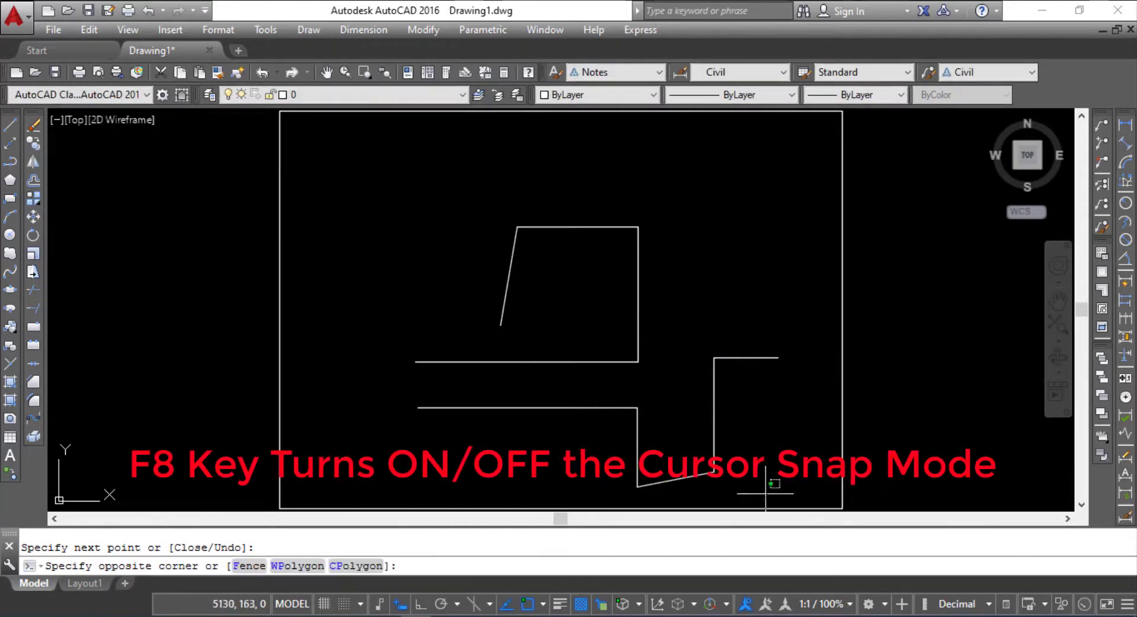
pyautogui.click(440, 196)
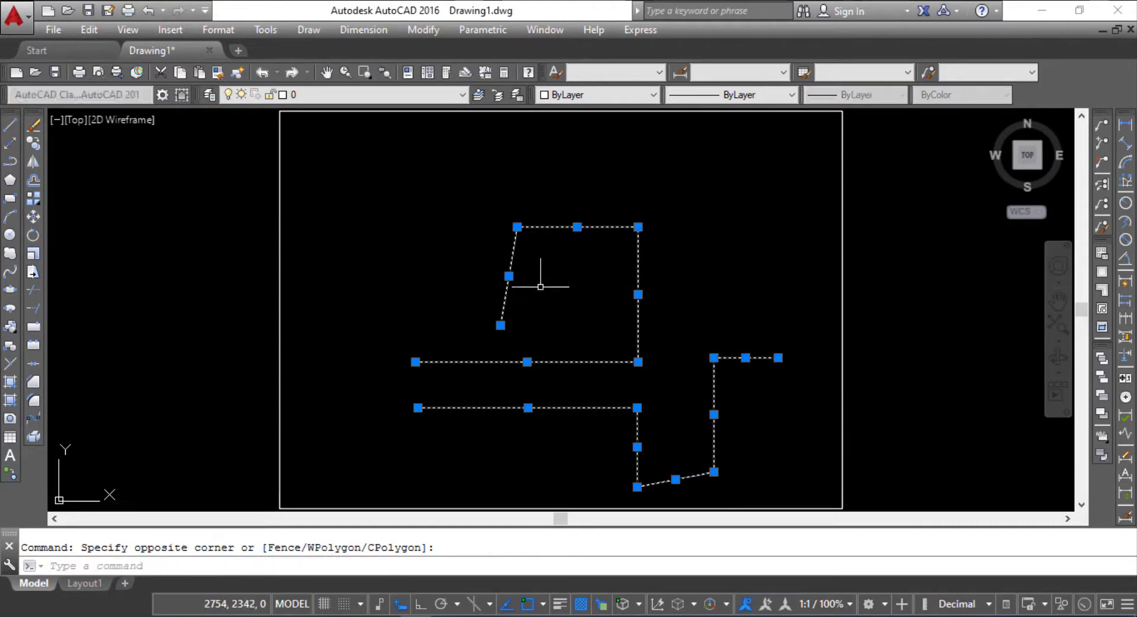
pyautogui.press('Delete')
# Step: Turn on the grid display and cursor snap mode
pyautogui.press('F9')
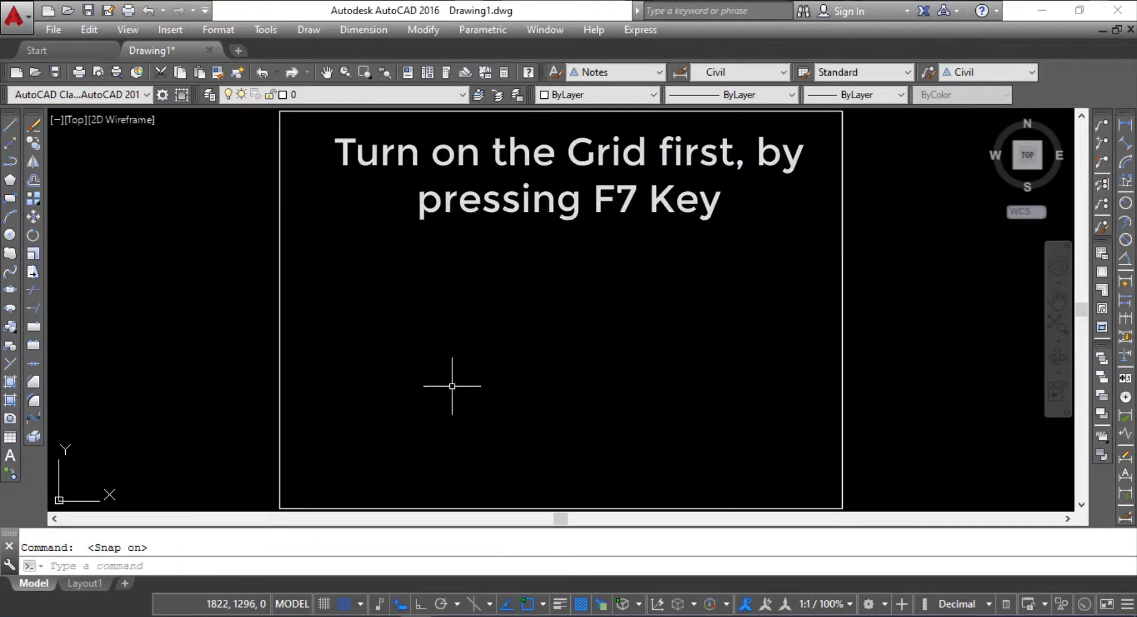
pyautogui.click(508, 358)
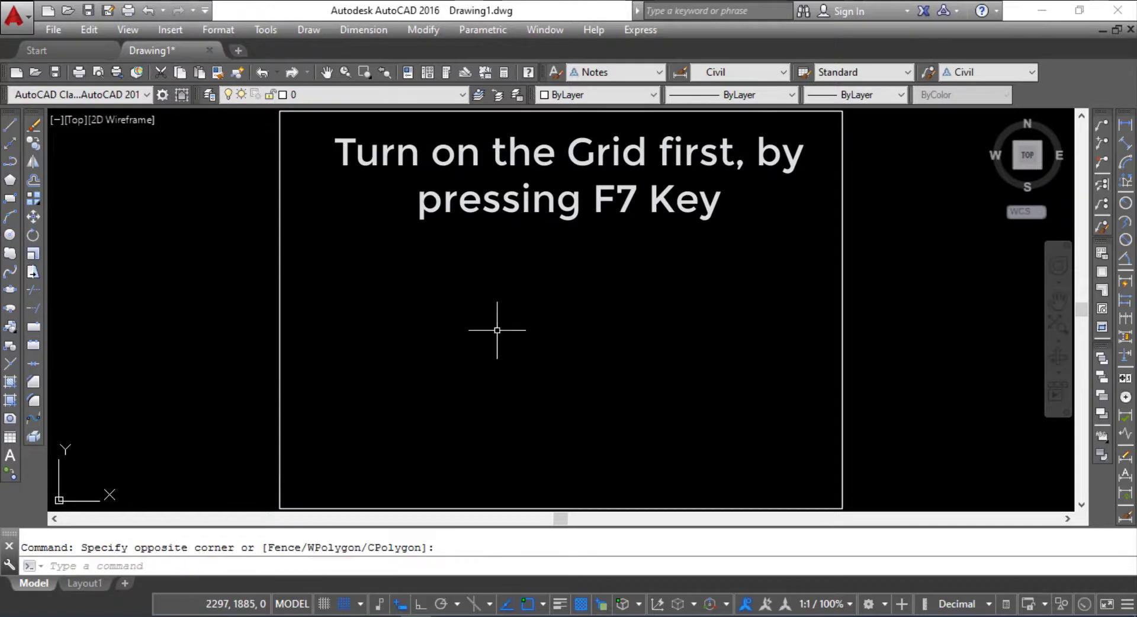
pyautogui.press('F9')
pyautogui.press('F7')
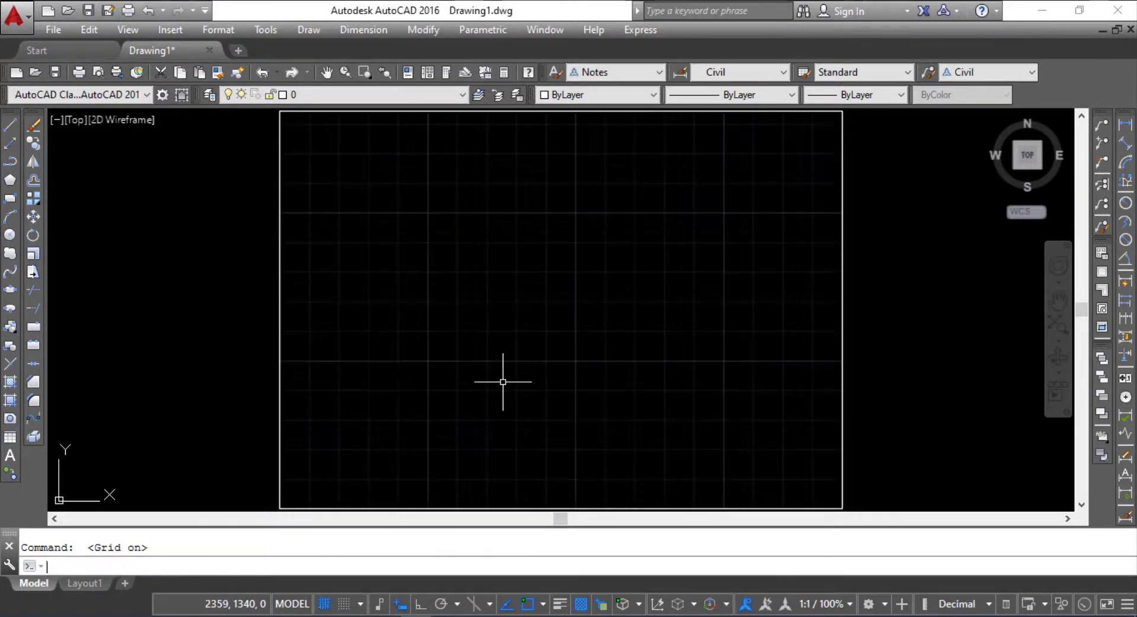
pyautogui.press('F9')
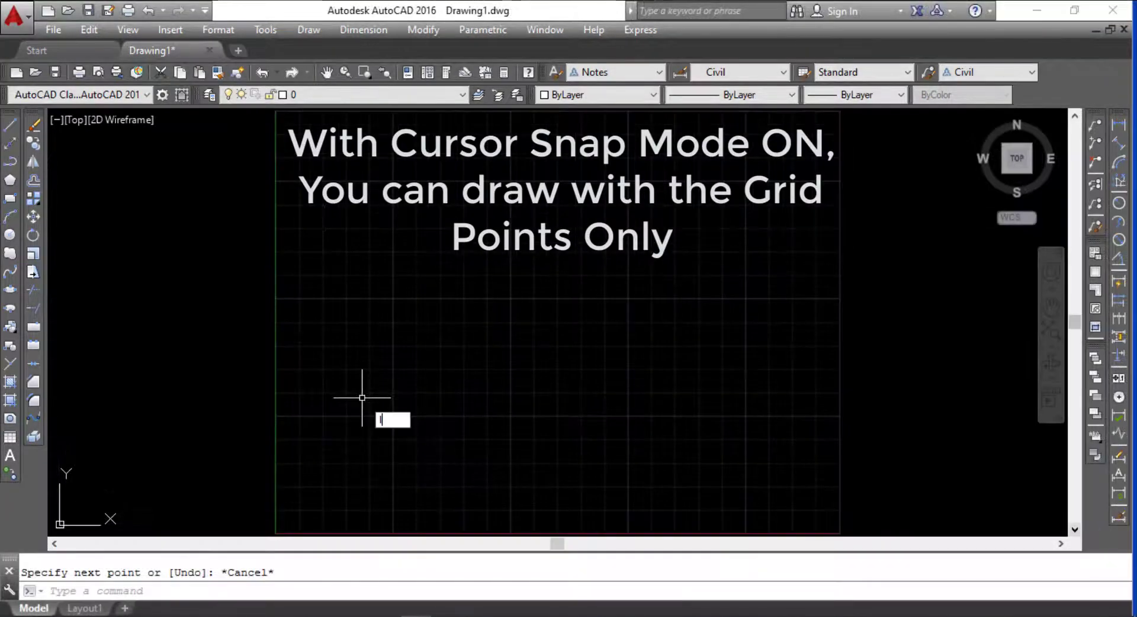
# Step: With snap mode on, draw a connected line on grid points inside the sheet: a slanted segment rising rightward, a horizontal one and a vertical one upward
pyautogui.write('l')
pyautogui.press('Return')
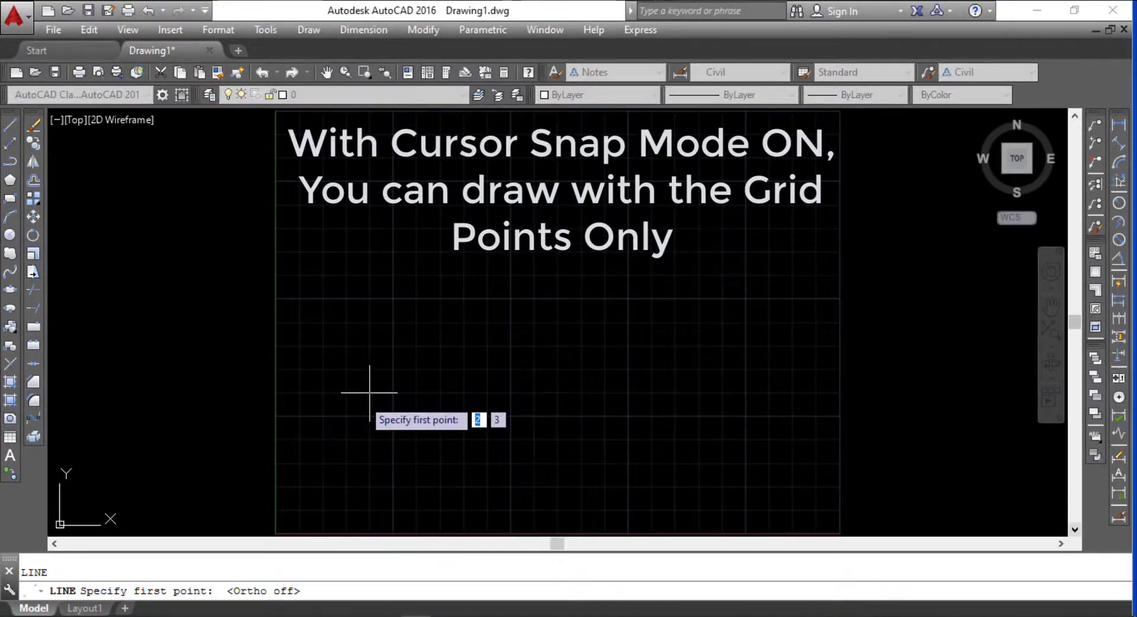
pyautogui.click(392, 415)
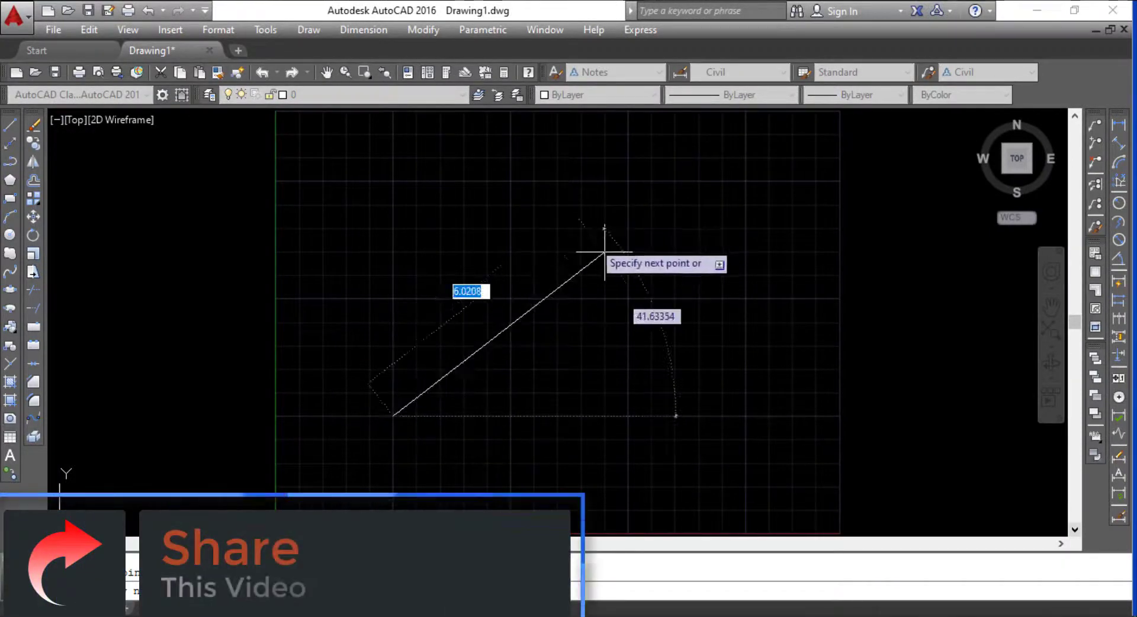
pyautogui.scroll(4, 604, 251)
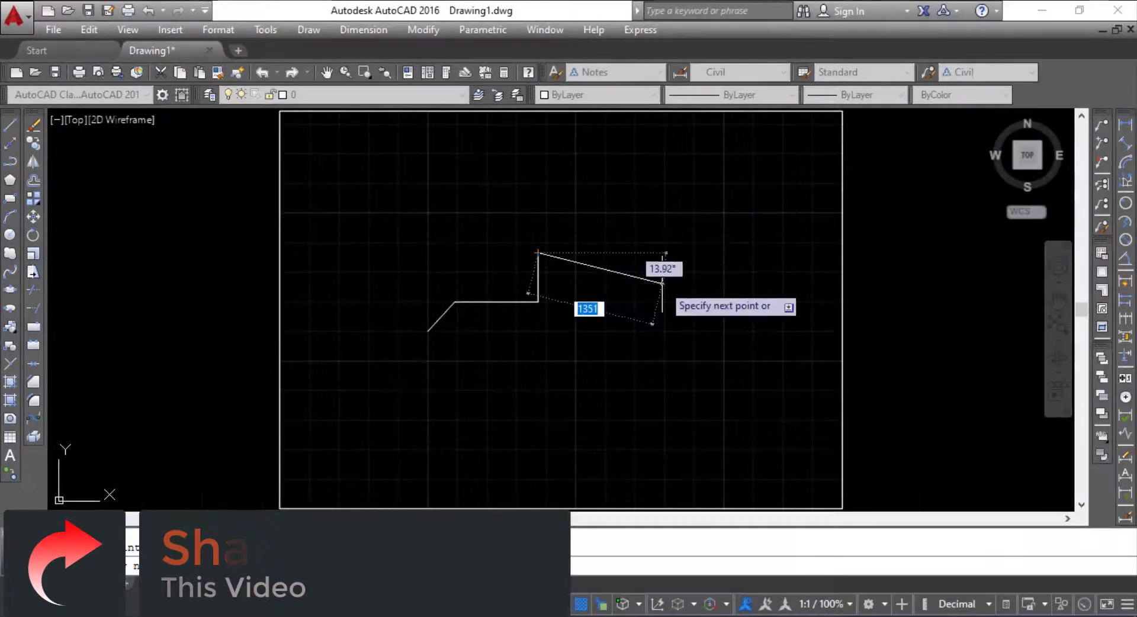
pyautogui.press('Escape')
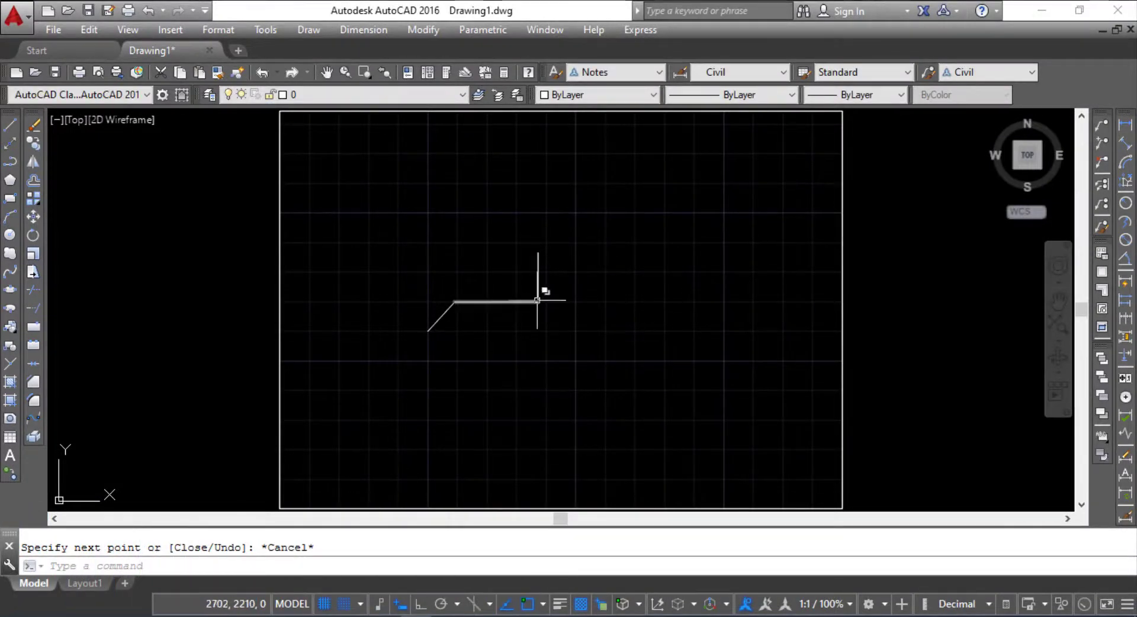
# Step: Erase the three connected practice line segments inside the sheet border
pyautogui.click(556, 325)
pyautogui.click(421, 254)
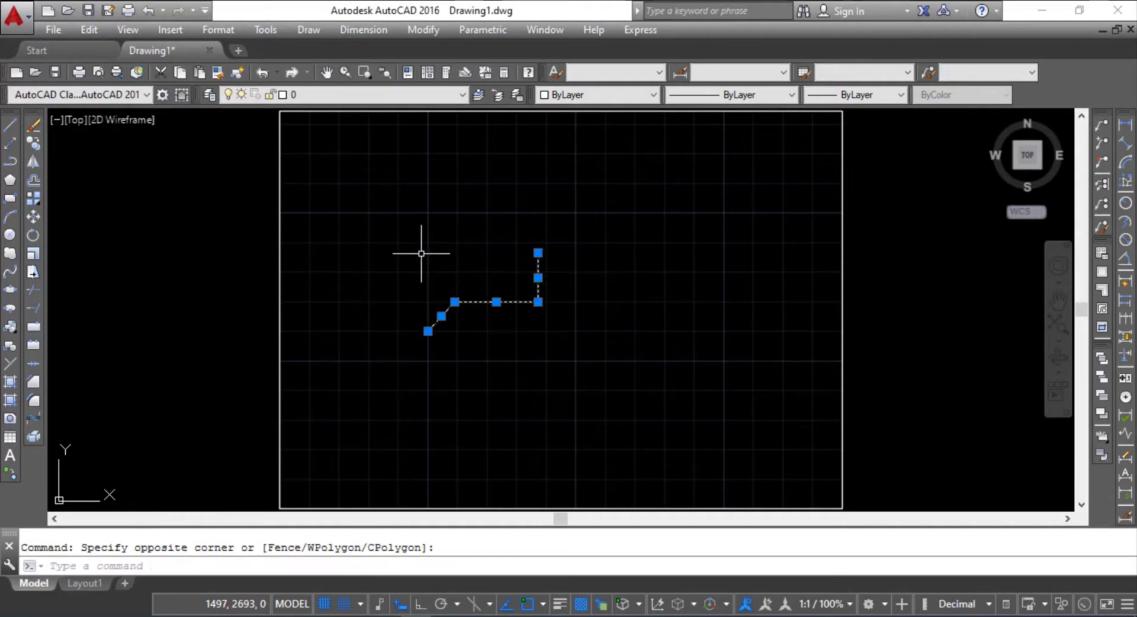
pyautogui.press('Delete')
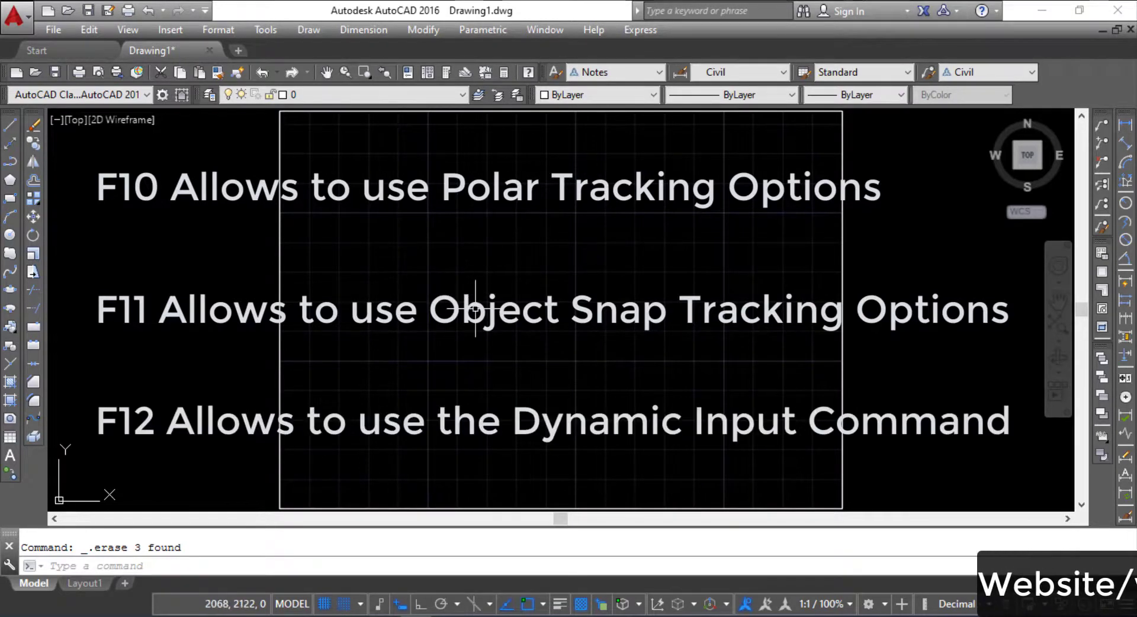
# Step: Zoom to the drawing extents so the sheet border fills the view, and turn off cursor snap mode
pyautogui.click(444, 367)
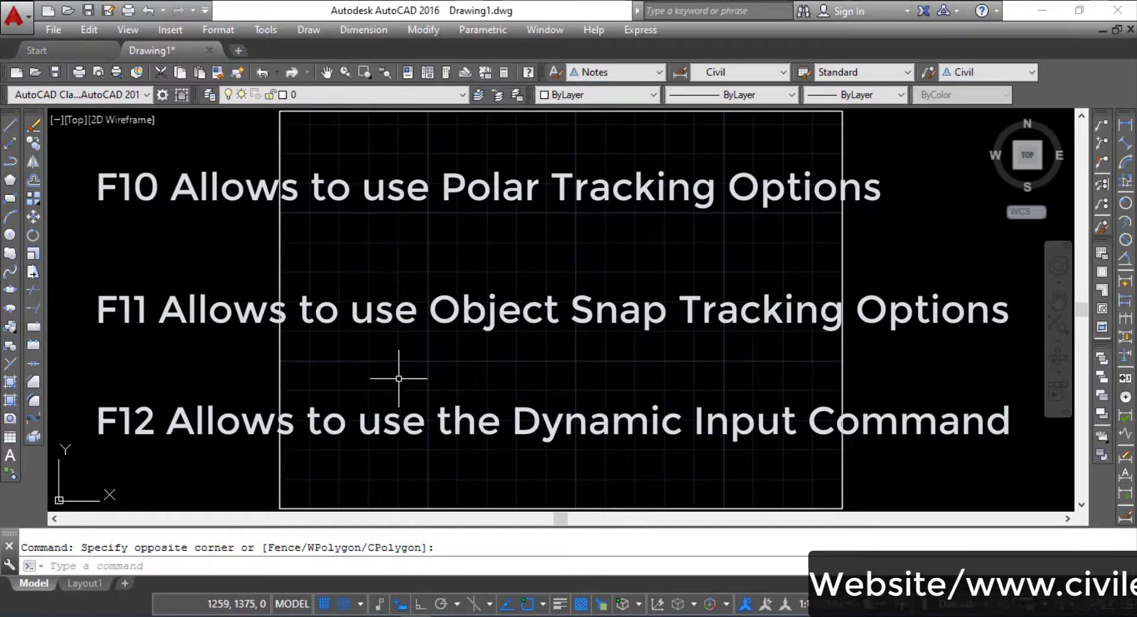
pyautogui.scroll(-2, 399, 378)
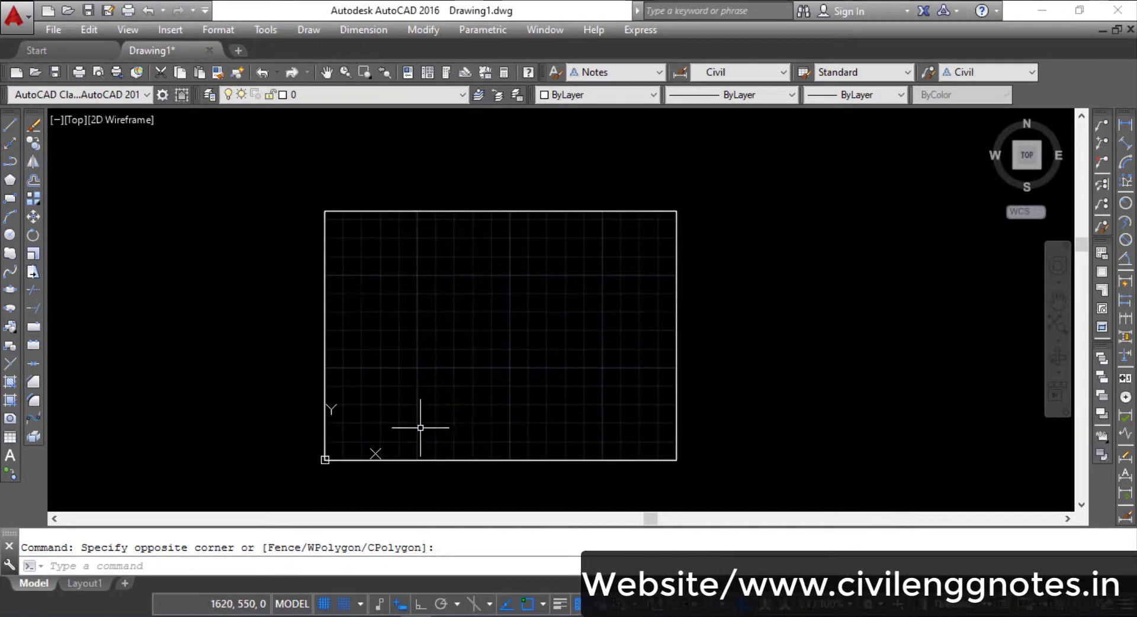
pyautogui.write('z')
pyautogui.press('Return')
pyautogui.write('e')
pyautogui.press('Return')
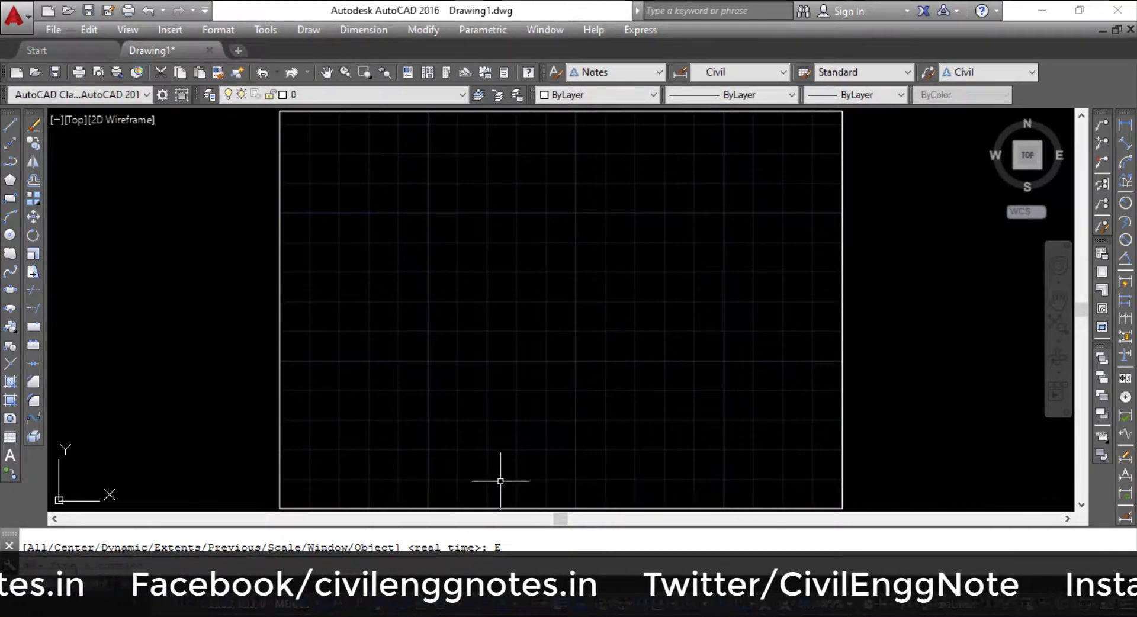
pyautogui.press('F9')
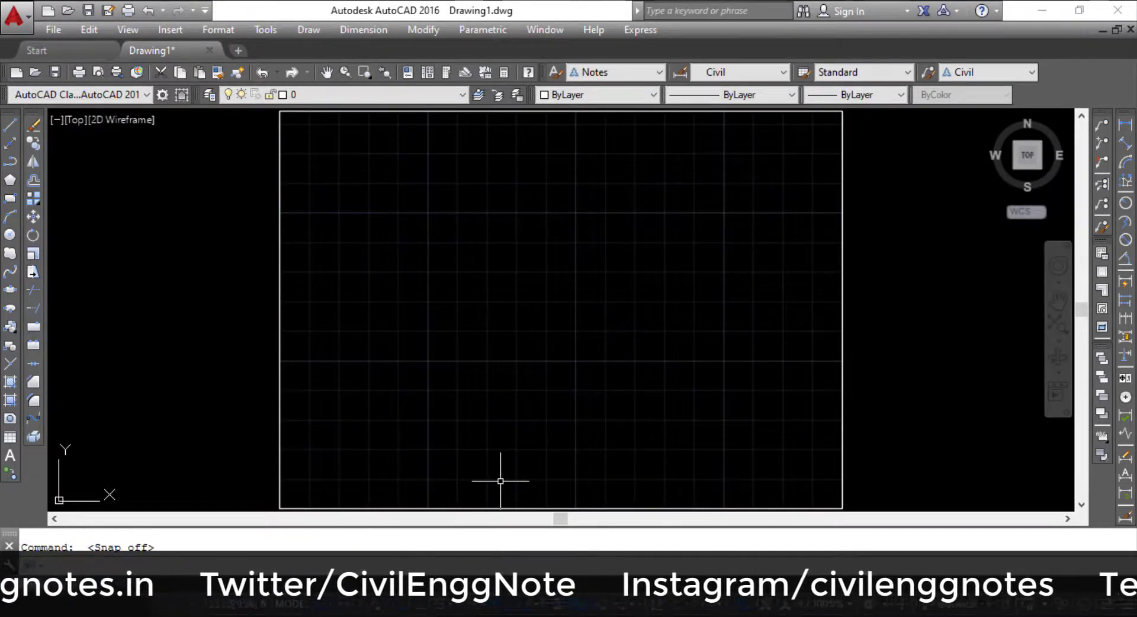